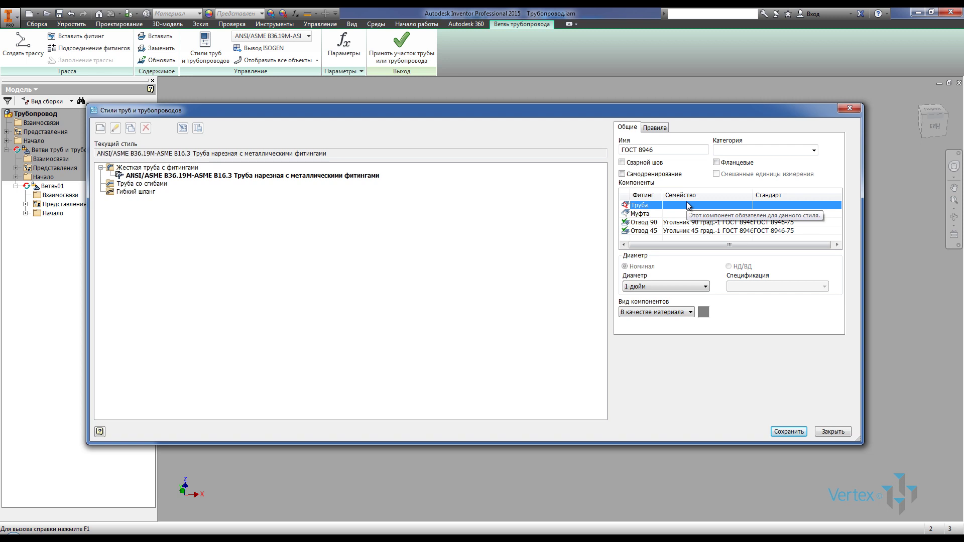
Step: Assign the ISO 7598 threaded-end pipe from the library to the Труба component of the ГОСТ 8946 style
{"action": "double_click", "coordinate": [687, 205]}
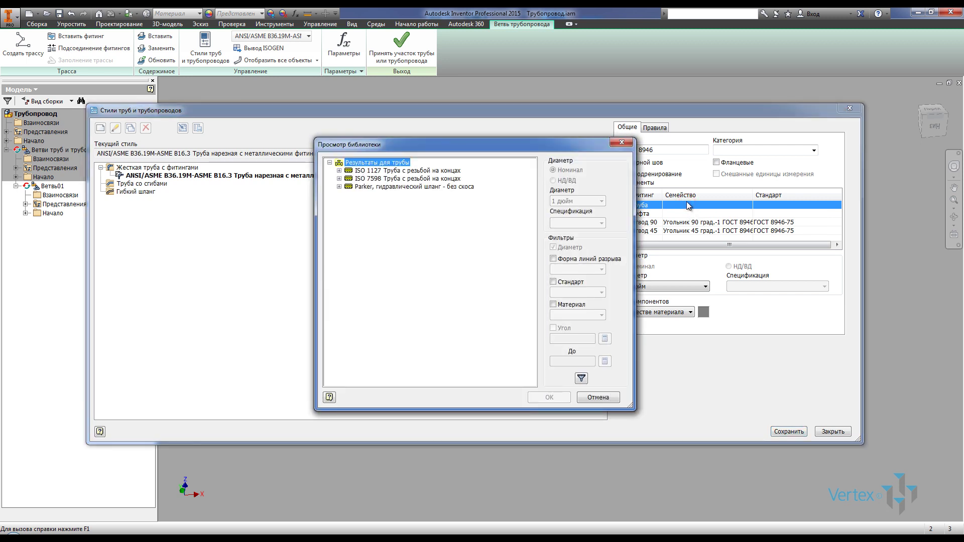
{"action": "left_click", "coordinate": [437, 179]}
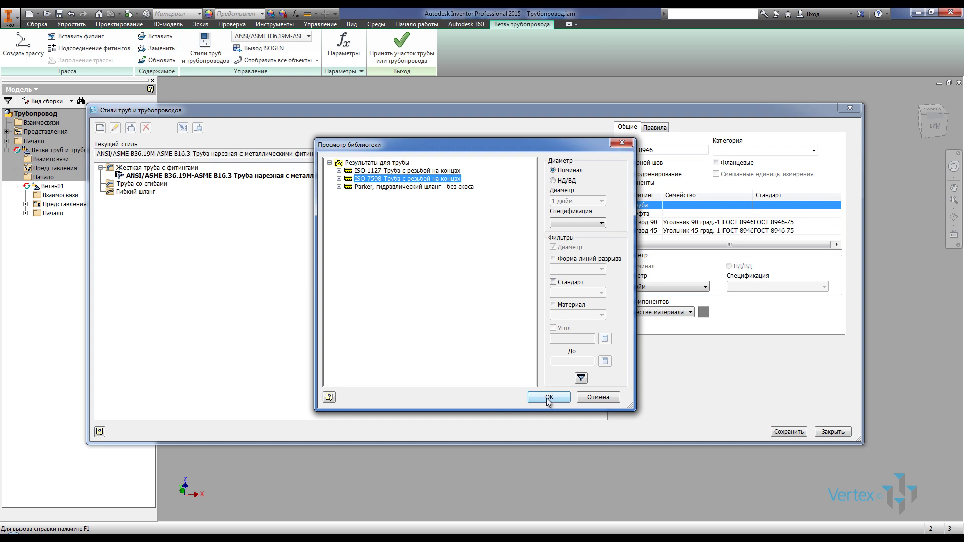
{"action": "left_click", "coordinate": [549, 398]}
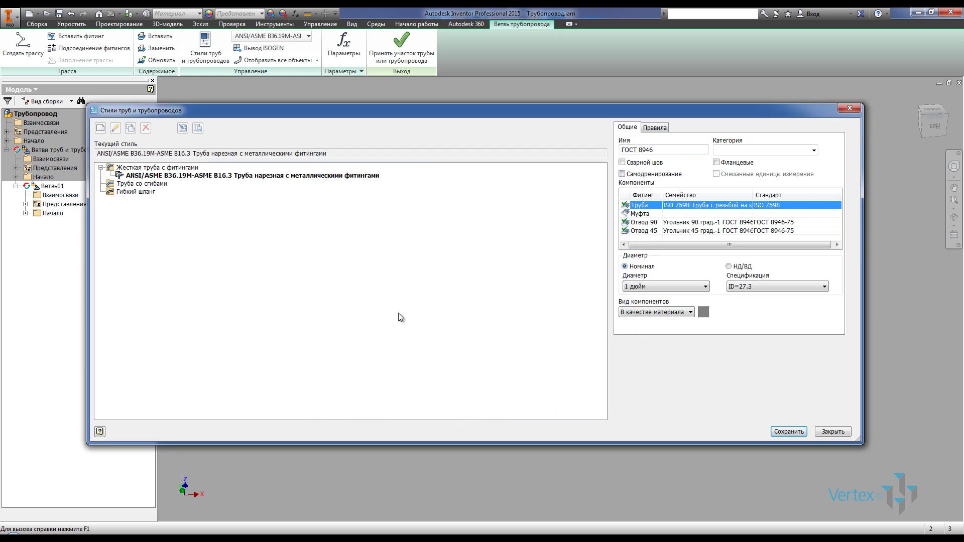
Step: Set the component appearance of the style to Серо-синий
{"action": "left_click", "coordinate": [690, 312]}
{"action": "left_click_drag", "start_coordinate": [691, 326], "coordinate": [693, 494]}
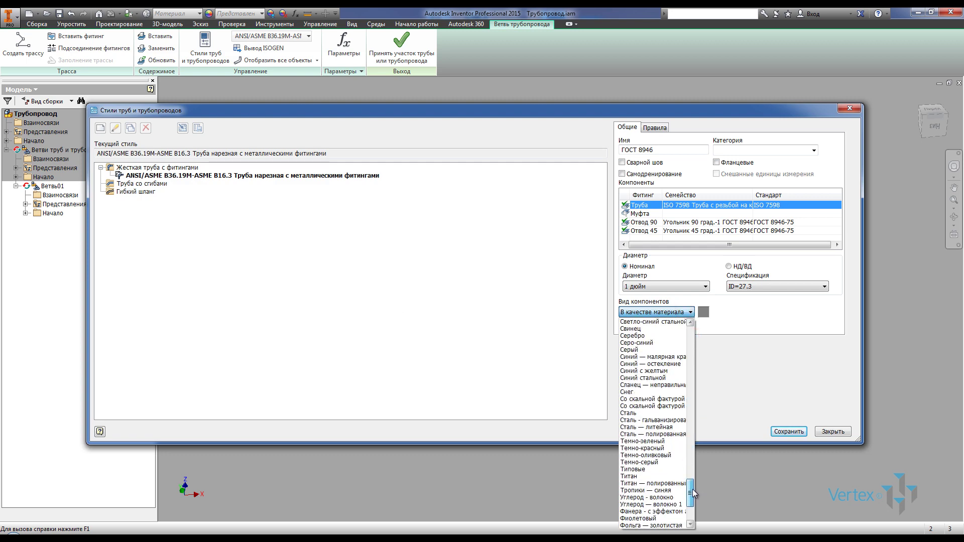
{"action": "left_click", "coordinate": [652, 336]}
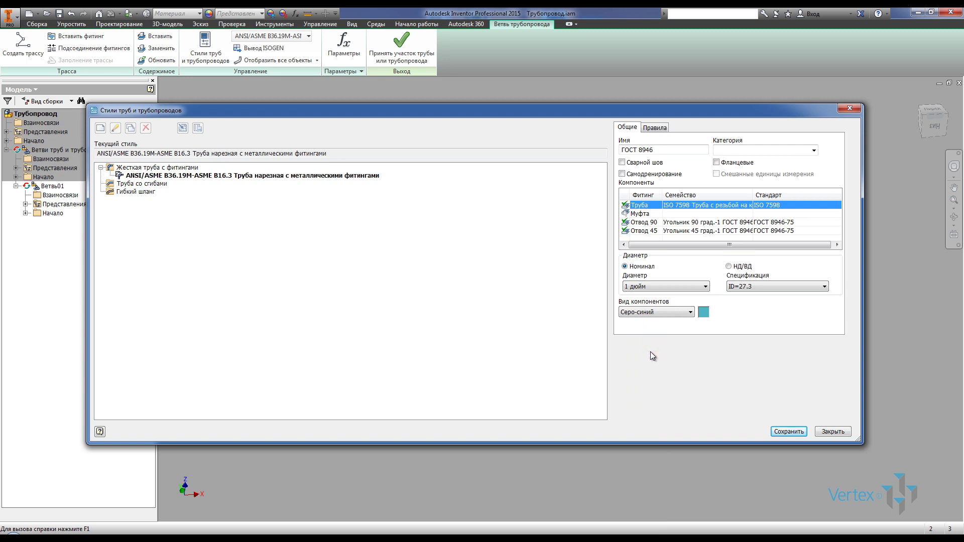
Step: Define the segment length rules with a minimum of 1, a maximum of 6000 and an increment of 1
{"action": "left_click", "coordinate": [658, 128]}
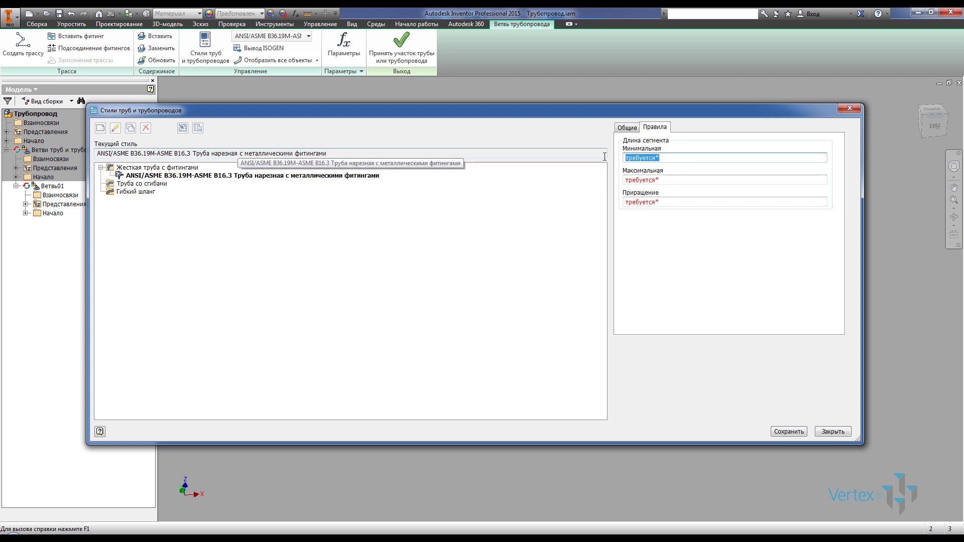
{"action": "type", "text": "1"}
{"action": "left_click_drag", "start_coordinate": [677, 180], "coordinate": [595, 189]}
{"action": "type", "text": "6000"}
{"action": "left_click", "coordinate": [671, 201]}
{"action": "type", "text": "1"}
Step: Enter the category "Трубы резьбовые" for the ГОСТ 8946 style and save the style
{"action": "left_click", "coordinate": [628, 127]}
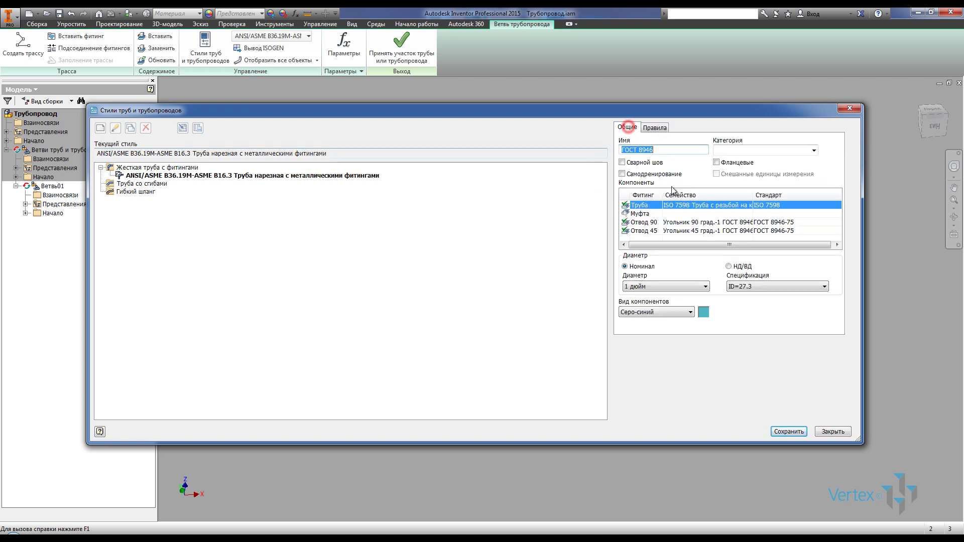
{"action": "left_click", "coordinate": [808, 151]}
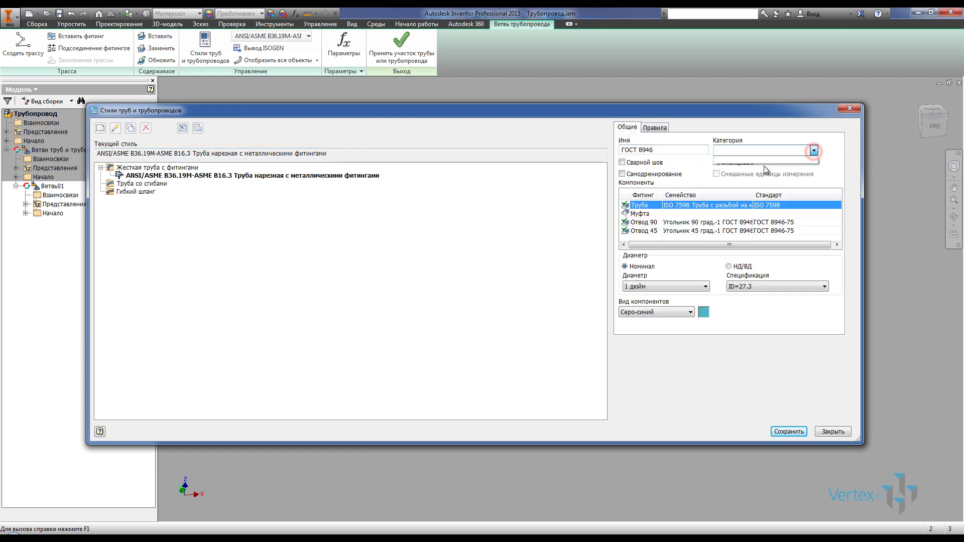
{"action": "left_click", "coordinate": [721, 149]}
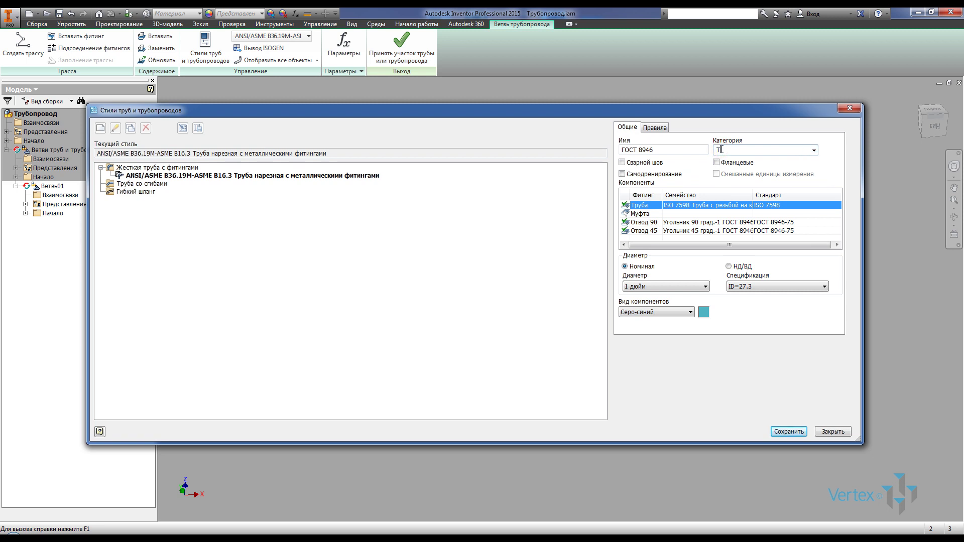
{"action": "type", "text": "Трубы резьбовые"}
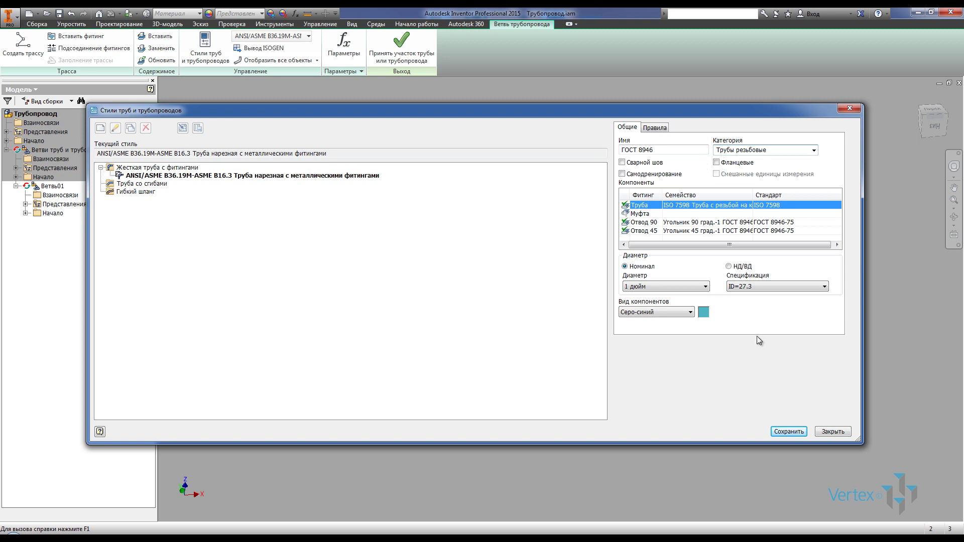
{"action": "left_click", "coordinate": [788, 430]}
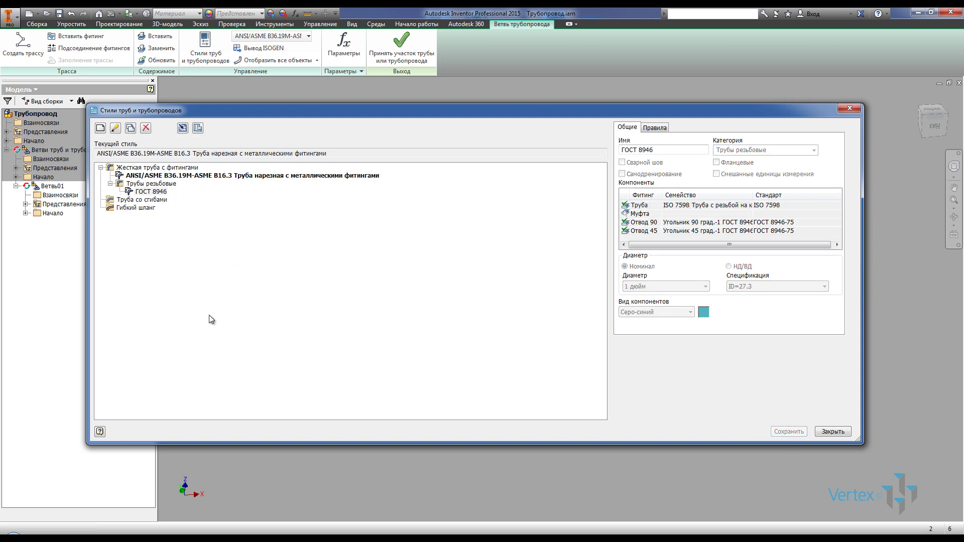
Step: Make the ГОСТ 8946 style the current one
{"action": "left_click", "coordinate": [149, 191]}
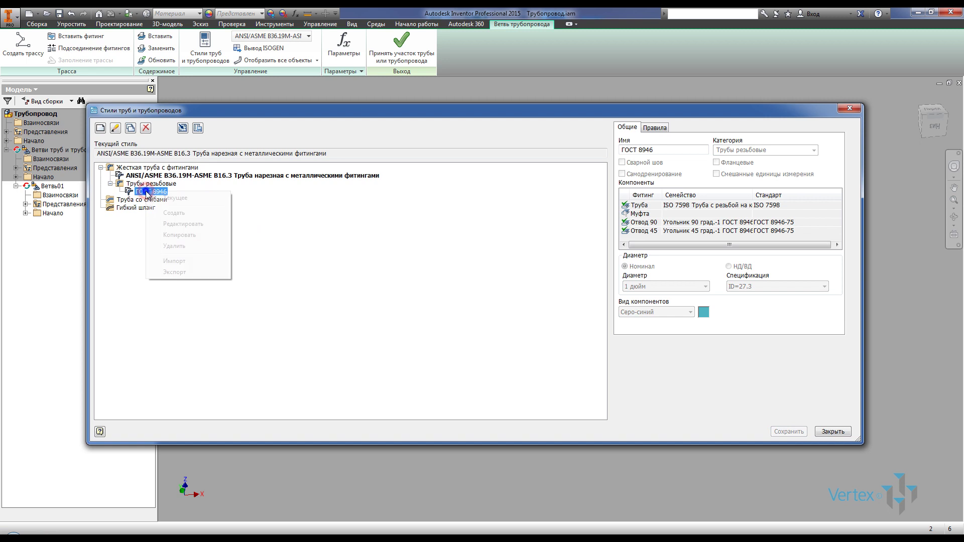
{"action": "right_click", "coordinate": [147, 191]}
{"action": "left_click", "coordinate": [175, 198]}
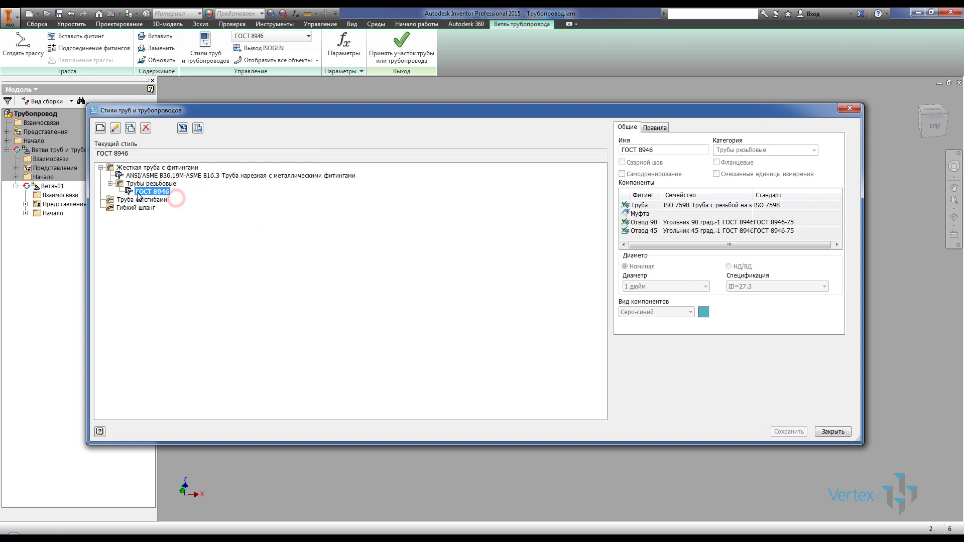
Step: Delete the ANSI/ASME B36.19M-ASME B16.3 threaded pipe style from the style list
{"action": "left_click", "coordinate": [173, 175]}
{"action": "right_click", "coordinate": [173, 175]}
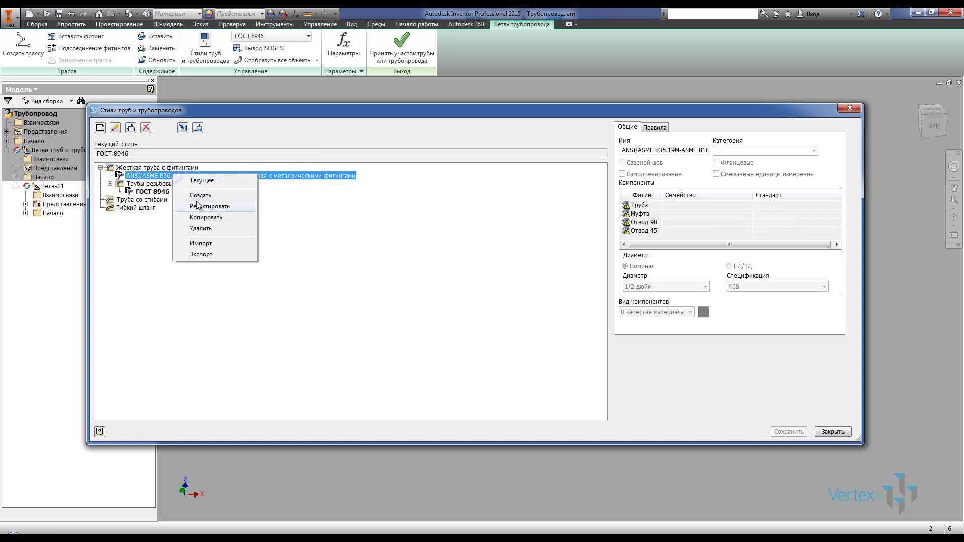
{"action": "left_click", "coordinate": [204, 231]}
{"action": "left_click", "coordinate": [310, 180]}
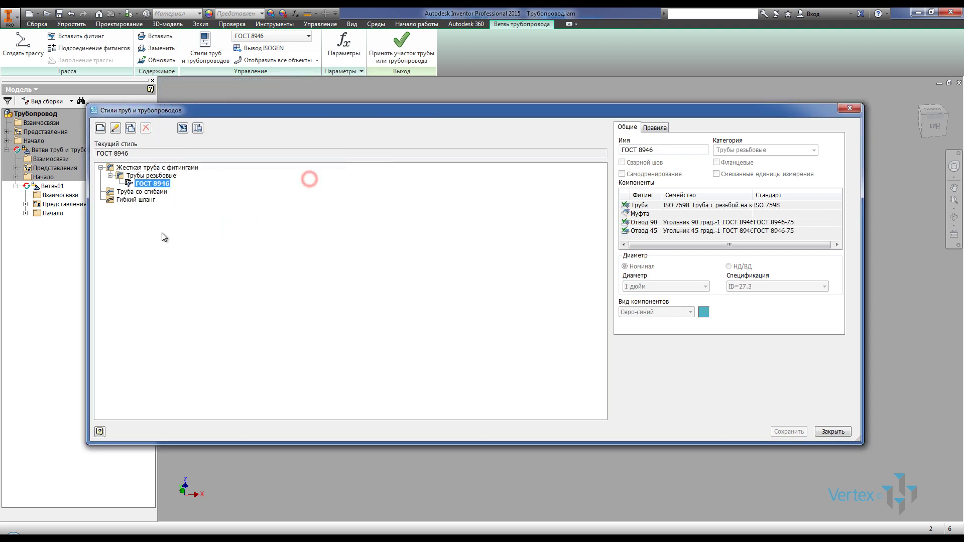
{"action": "left_click", "coordinate": [110, 175]}
{"action": "left_click", "coordinate": [101, 168]}
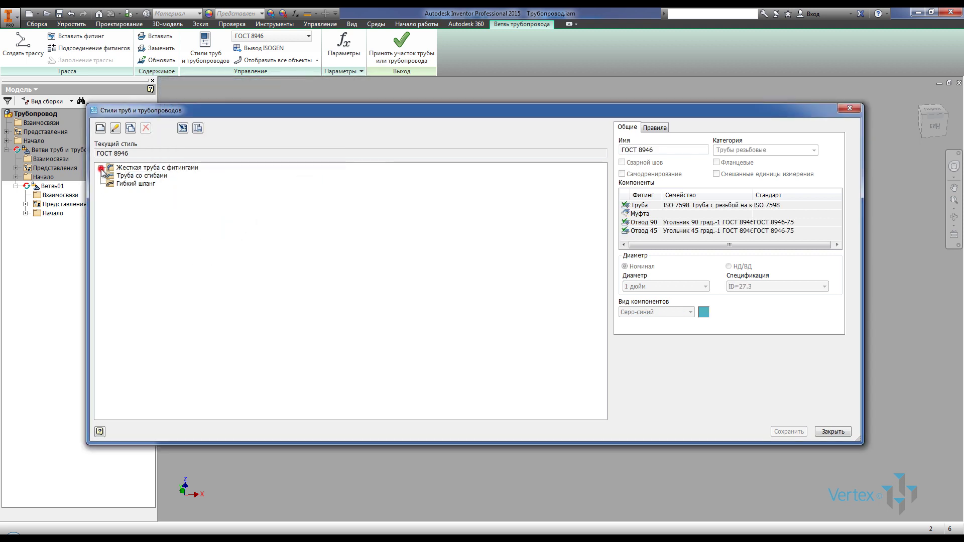
{"action": "left_click", "coordinate": [101, 168]}
{"action": "left_click", "coordinate": [169, 176]}
{"action": "left_click", "coordinate": [145, 168]}
{"action": "left_click", "coordinate": [156, 176]}
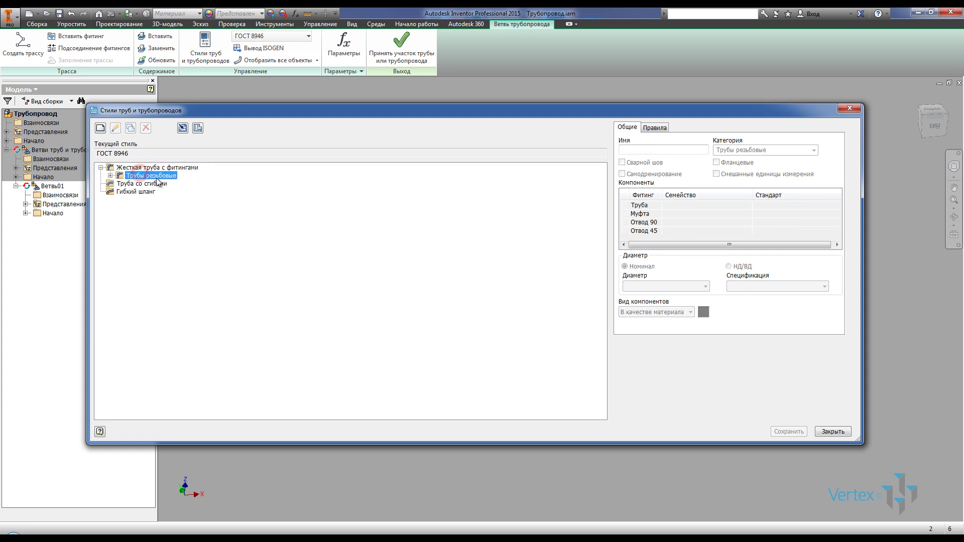
{"action": "left_click", "coordinate": [110, 175]}
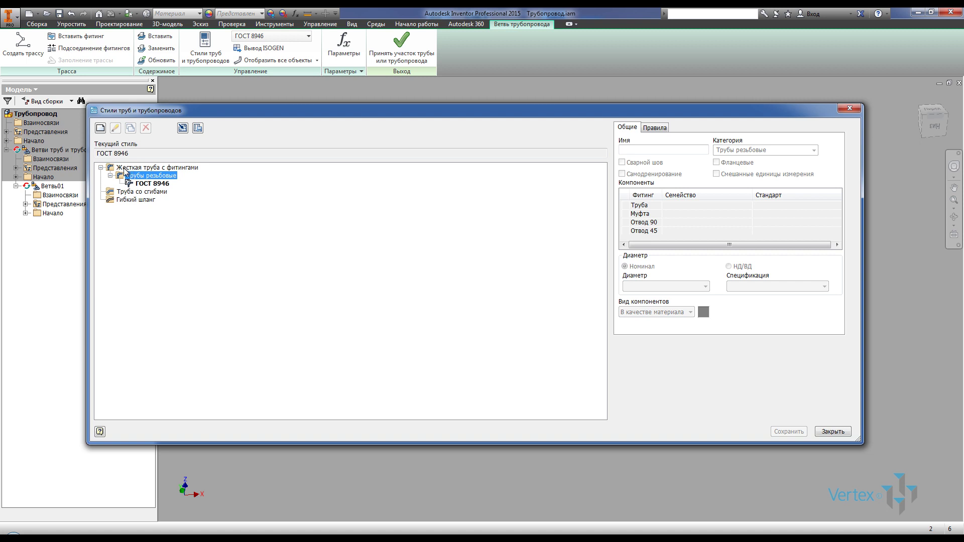
Step: Close the pipe styles settings and create a new route in the branch Ветвь01
{"action": "left_click", "coordinate": [834, 432]}
{"action": "left_click", "coordinate": [23, 45]}
{"action": "left_click", "coordinate": [289, 151]}
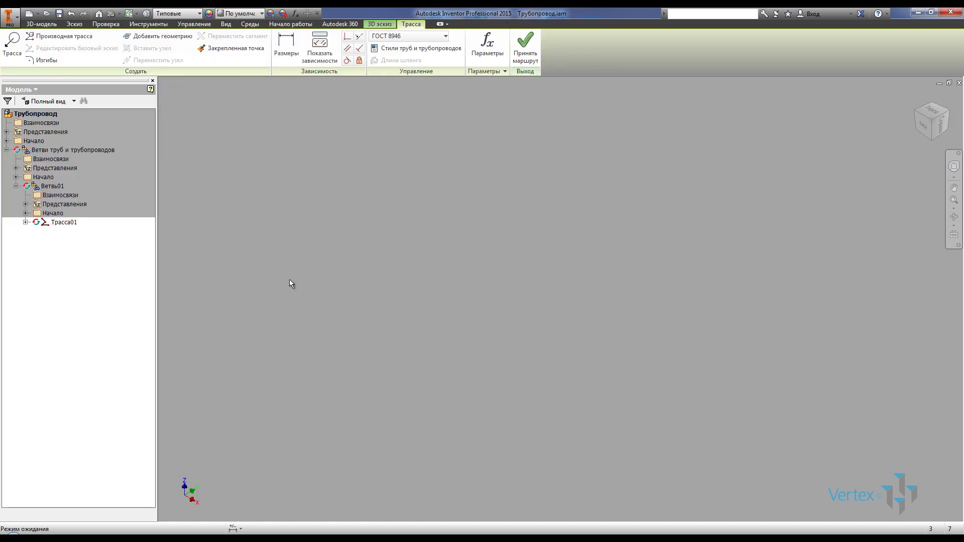
Step: Make the assembly's YZ, XZ and XY origin planes visible
{"action": "left_click", "coordinate": [6, 141]}
{"action": "left_click", "coordinate": [45, 150]}
{"action": "left_click", "coordinate": [41, 168], "text": "shift"}
{"action": "right_click", "coordinate": [40, 167]}
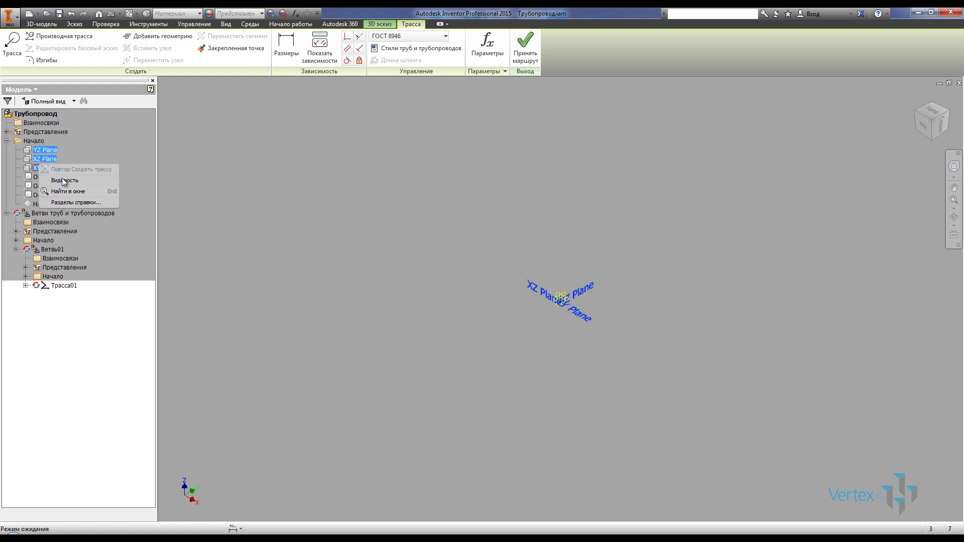
{"action": "left_click", "coordinate": [66, 182]}
Step: Include the YZ, XZ and XY planes and the origin point of the assembly as reference geometry in the route
{"action": "left_click", "coordinate": [25, 285]}
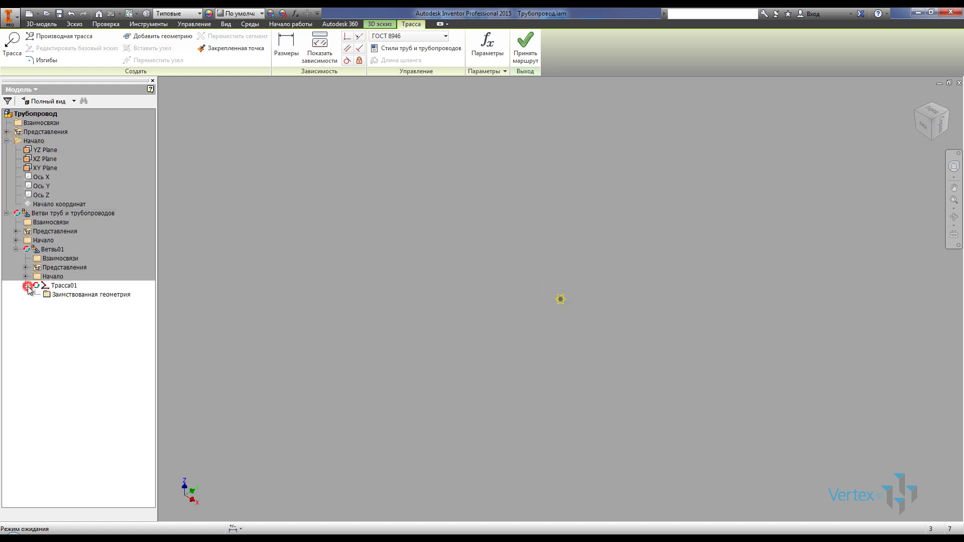
{"action": "left_click", "coordinate": [169, 37]}
{"action": "left_click", "coordinate": [55, 150]}
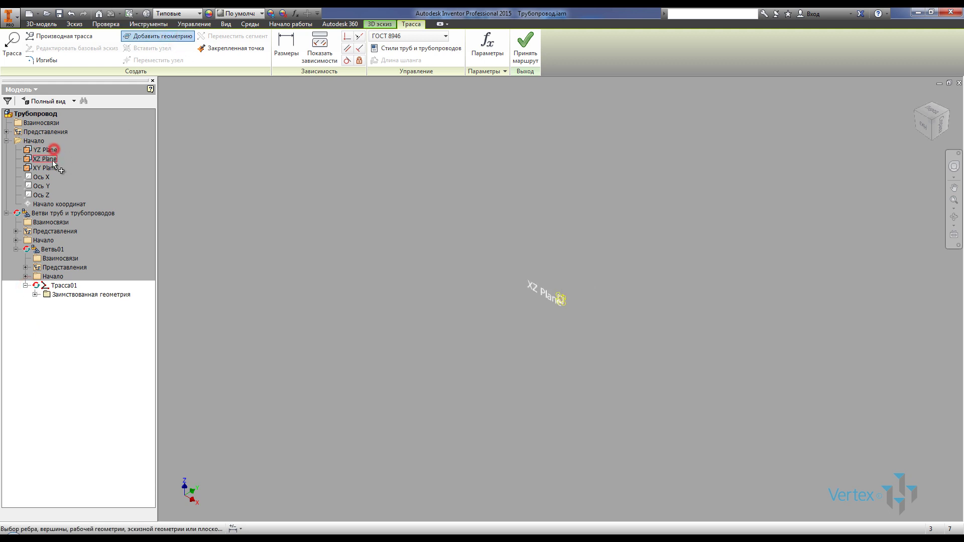
{"action": "left_click", "coordinate": [52, 160]}
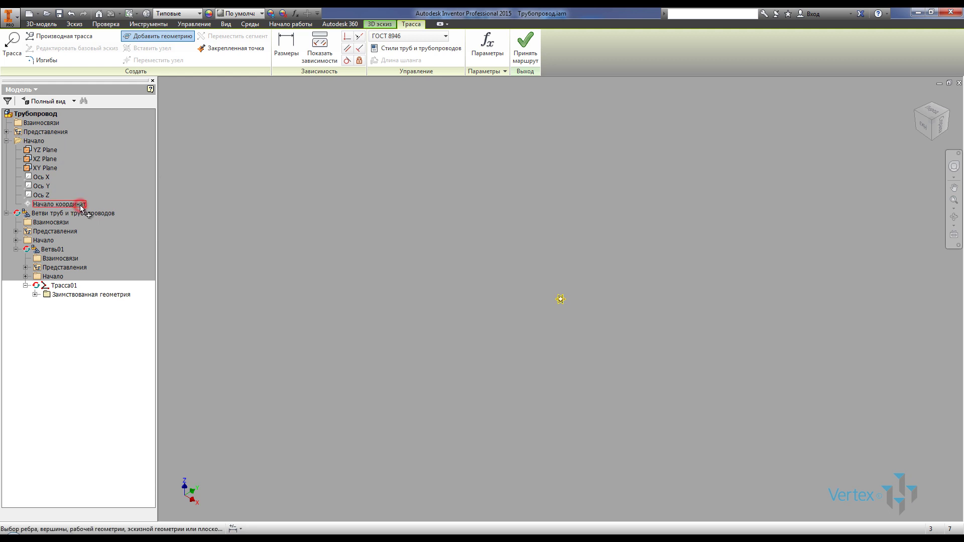
{"action": "right_click", "coordinate": [236, 204]}
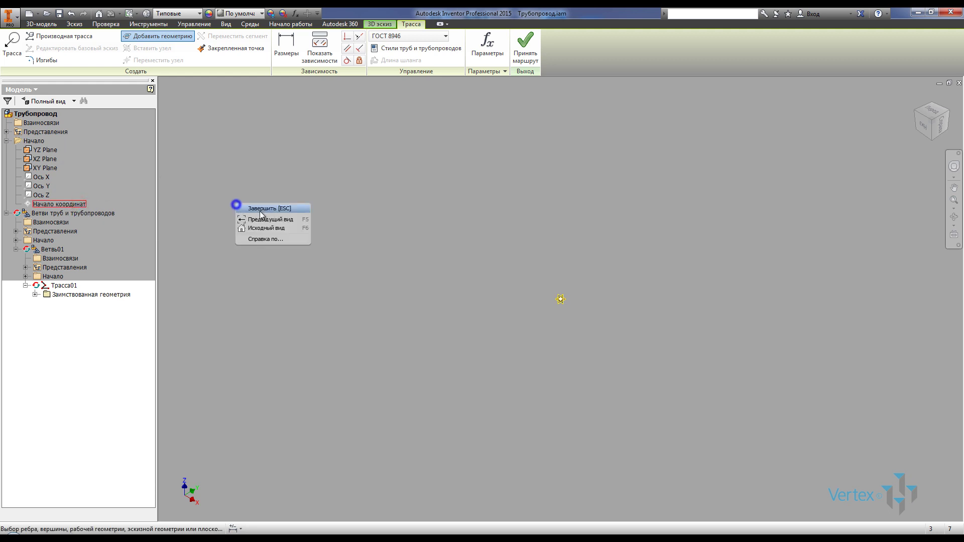
{"action": "left_click", "coordinate": [260, 208]}
Step: Turn on Авторазмер for the three included work planes РабПлоскость1 to РабПлоскость3
{"action": "left_click", "coordinate": [36, 295]}
{"action": "left_click", "coordinate": [90, 304]}
{"action": "left_click", "coordinate": [80, 321], "text": "shift"}
{"action": "right_click", "coordinate": [76, 321]}
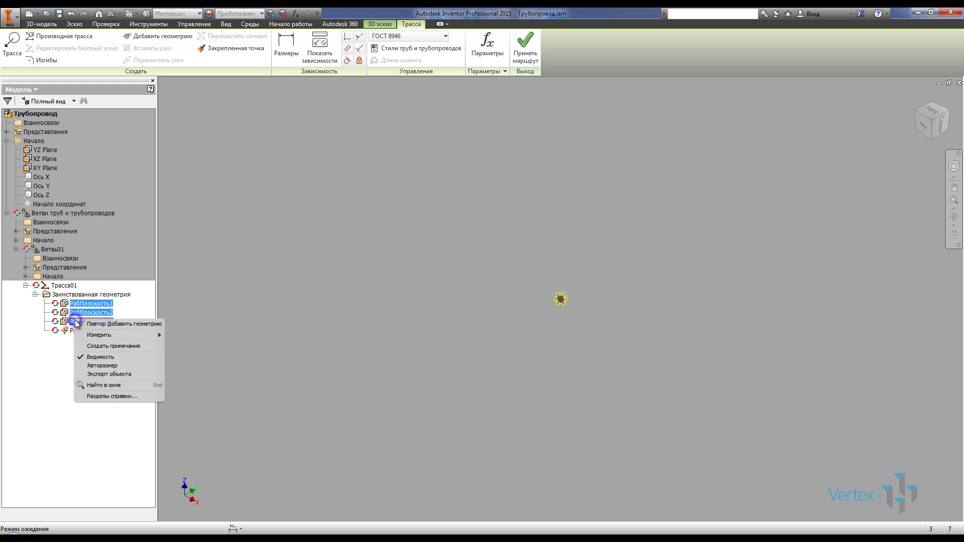
{"action": "left_click", "coordinate": [119, 366]}
{"action": "left_click", "coordinate": [360, 258]}
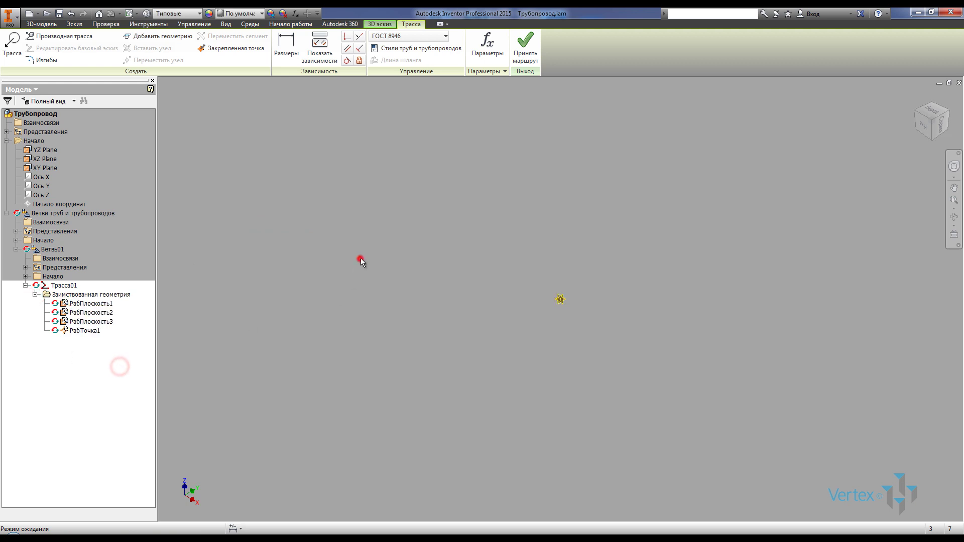
Step: Draw a 300 mm route segment from the origin point along the X axis and finish the route command
{"action": "left_click", "coordinate": [11, 46]}
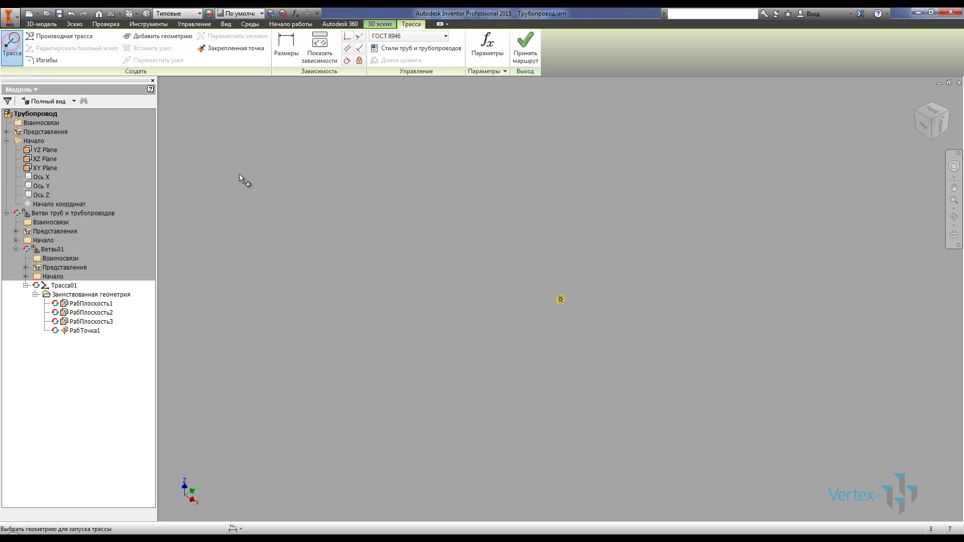
{"action": "scroll", "coordinate": [577, 302], "scroll_direction": "down", "scroll_amount": 5}
{"action": "left_click", "coordinate": [373, 277]}
{"action": "scroll", "coordinate": [273, 183], "scroll_direction": "up", "scroll_amount": 3}
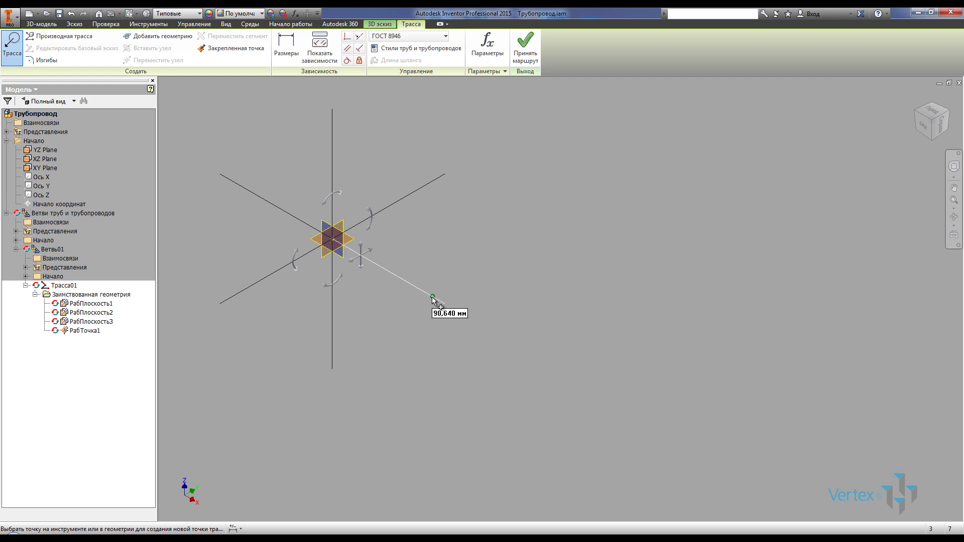
{"action": "type", "text": "300"}
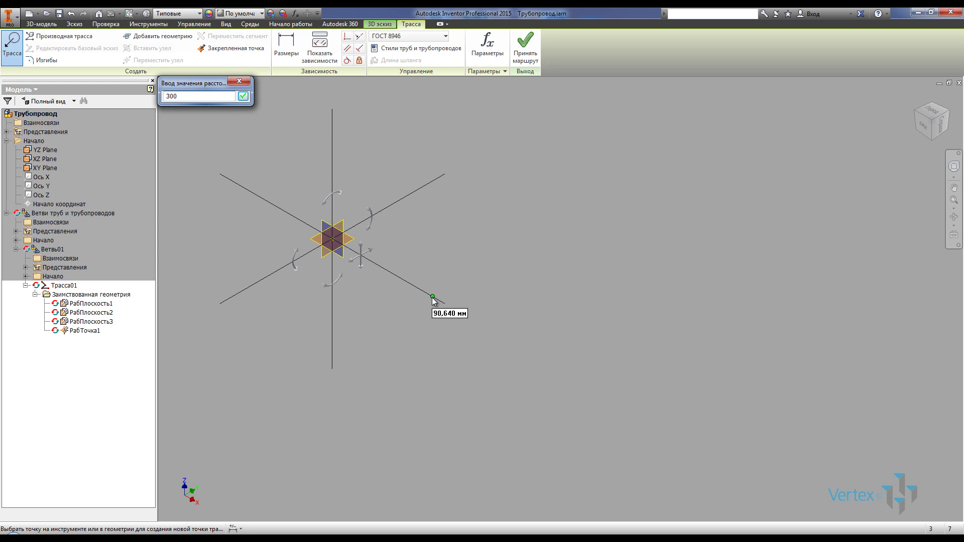
{"action": "key", "text": "Return"}
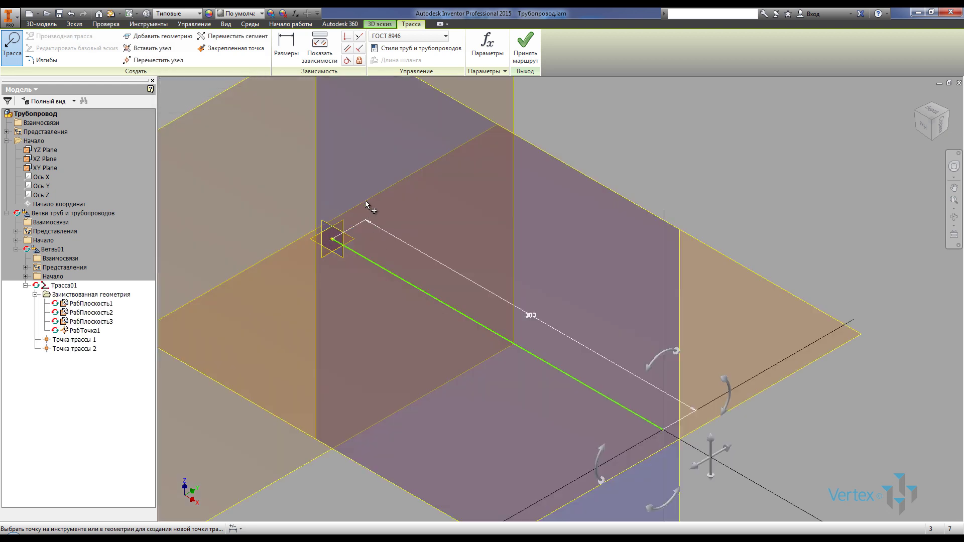
{"action": "scroll", "coordinate": [366, 201], "scroll_direction": "up", "scroll_amount": 5}
{"action": "right_click", "coordinate": [453, 179]}
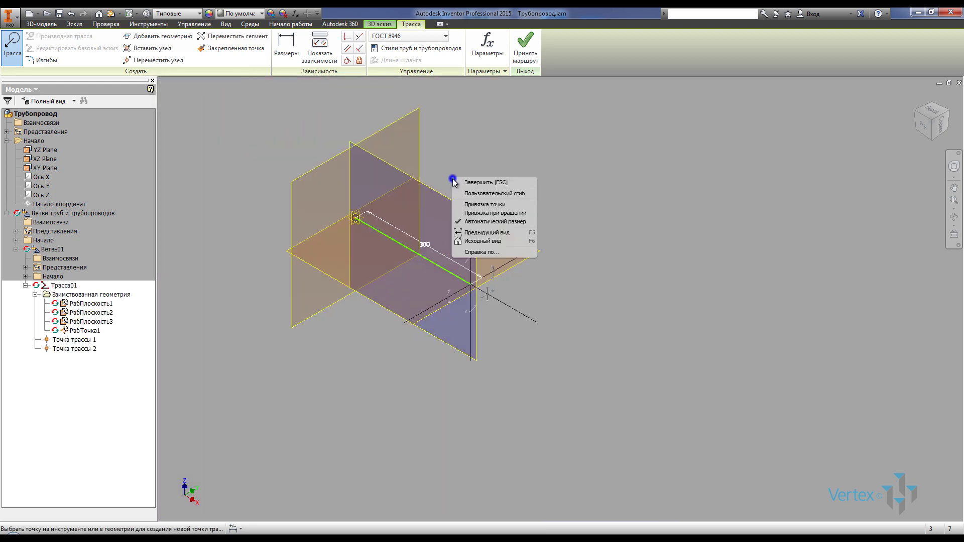
{"action": "left_click", "coordinate": [480, 183]}
Step: Move the free end of the route segment away from the X axis to test its freedom of movement
{"action": "middle_click_drag", "start_coordinate": [450, 247], "coordinate": [507, 250], "text": "shift"}
{"action": "left_click_drag", "start_coordinate": [503, 240], "coordinate": [486, 213]}
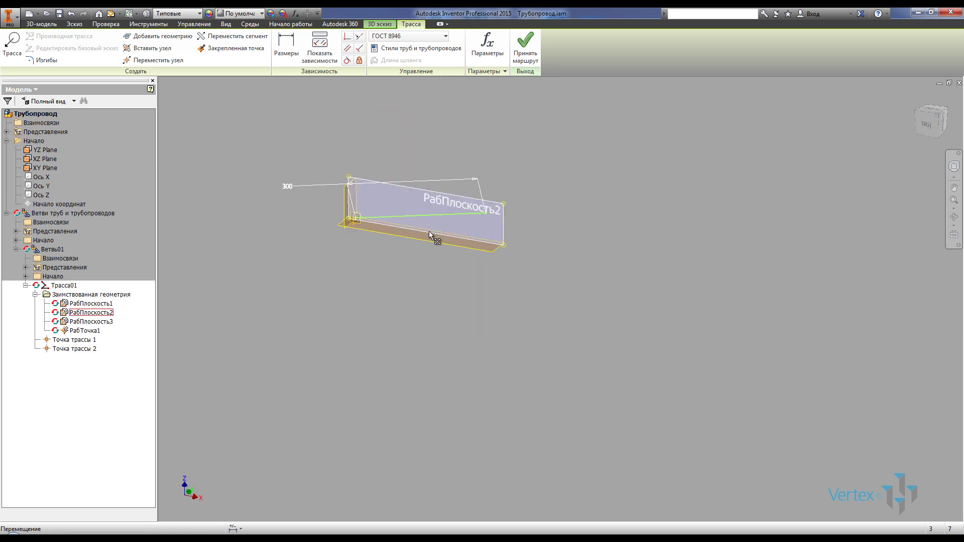
{"action": "scroll", "coordinate": [427, 234], "scroll_direction": "down", "scroll_amount": 3}
{"action": "left_click", "coordinate": [323, 324]}
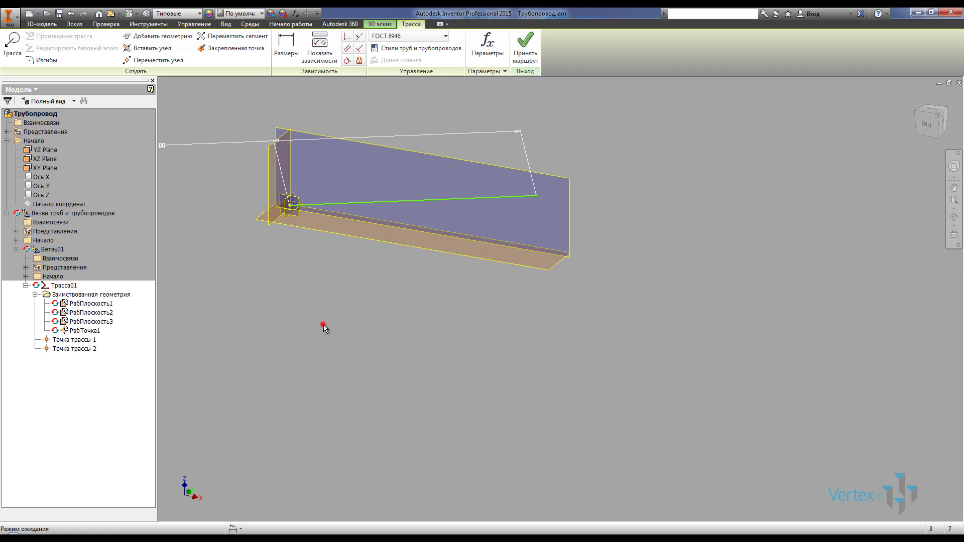
Step: Constrain the 300 mm route segment perpendicular to the included YZ plane and finish the constraint command
{"action": "left_click", "coordinate": [359, 48]}
{"action": "left_click", "coordinate": [373, 203]}
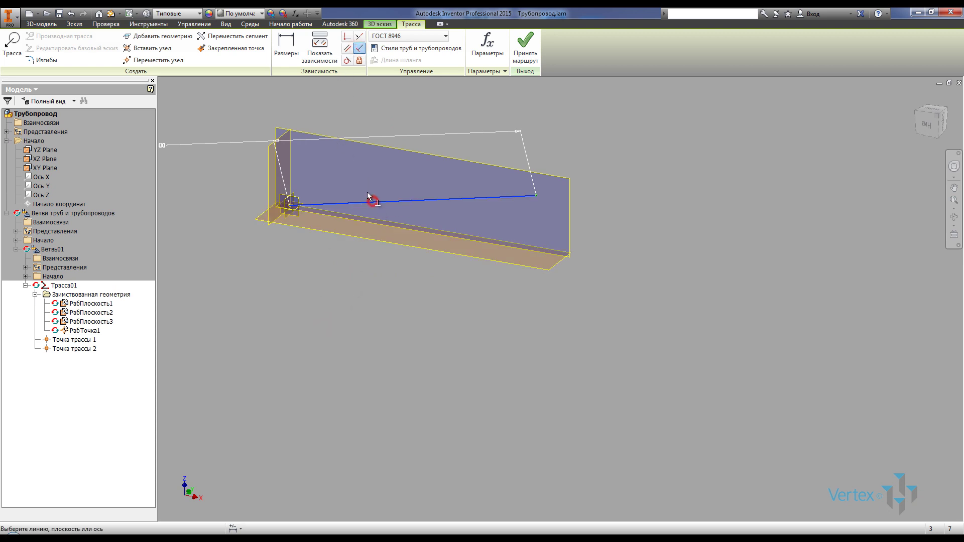
{"action": "scroll", "coordinate": [326, 189], "scroll_direction": "up", "scroll_amount": 2}
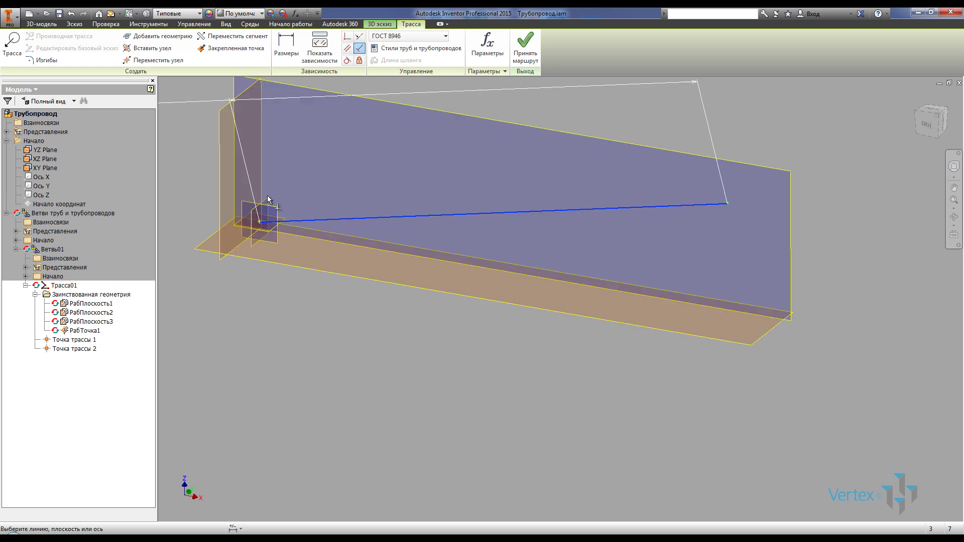
{"action": "left_click", "coordinate": [221, 199]}
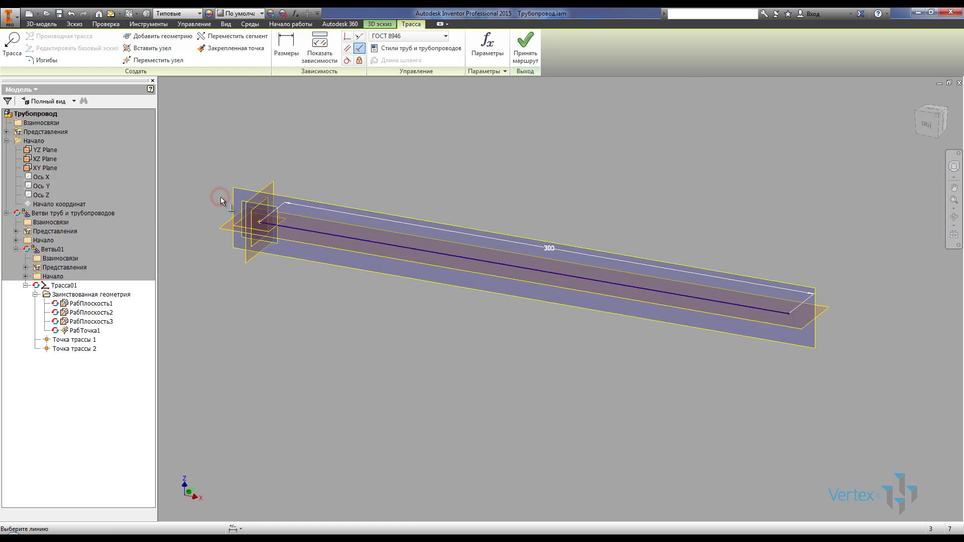
{"action": "right_click", "coordinate": [350, 139]}
{"action": "left_click", "coordinate": [376, 139]}
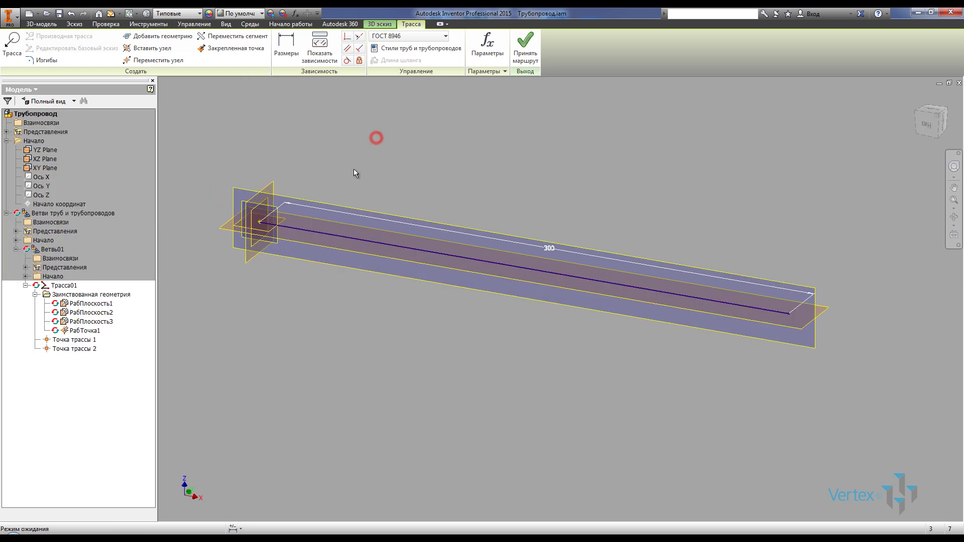
Step: Test the free end of the 300 mm segment for movement and show the constraints applied to it
{"action": "scroll", "coordinate": [387, 184], "scroll_direction": "down", "scroll_amount": 2}
{"action": "left_click_drag", "start_coordinate": [623, 260], "coordinate": [623, 241]}
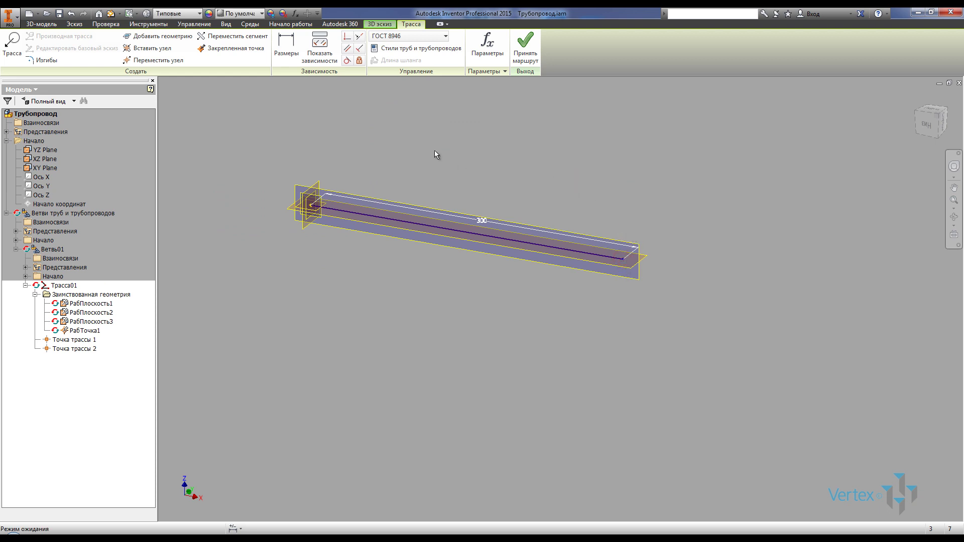
{"action": "left_click", "coordinate": [319, 48]}
{"action": "left_click", "coordinate": [418, 223]}
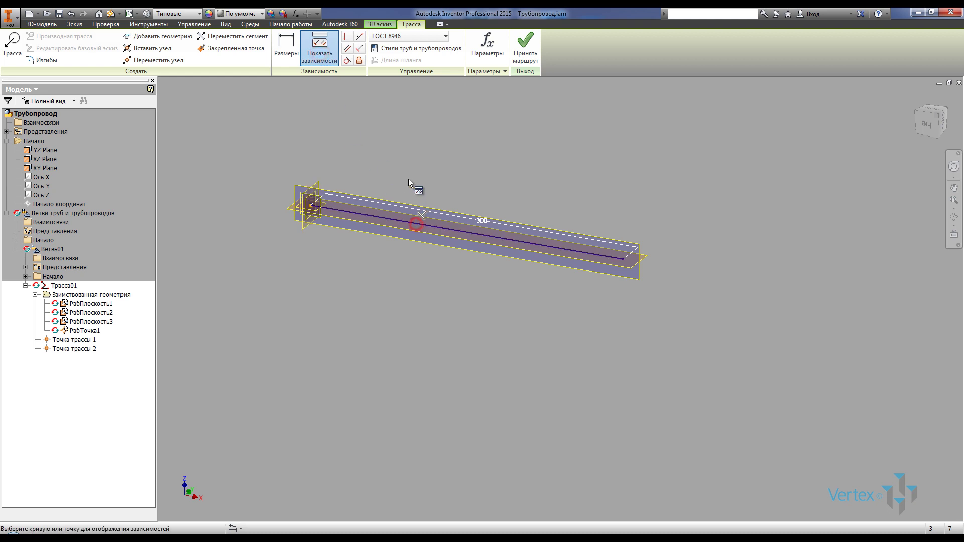
{"action": "right_click", "coordinate": [407, 176]}
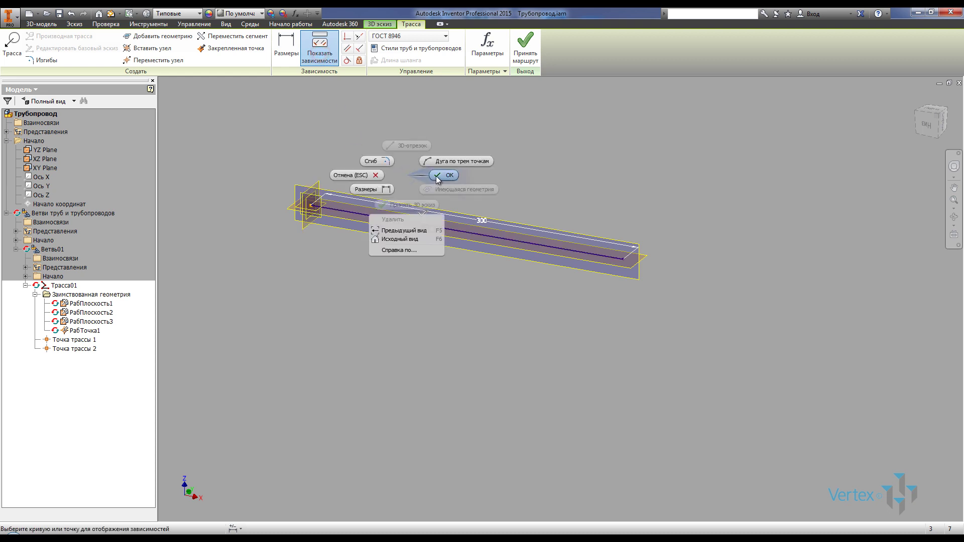
{"action": "left_click", "coordinate": [437, 177]}
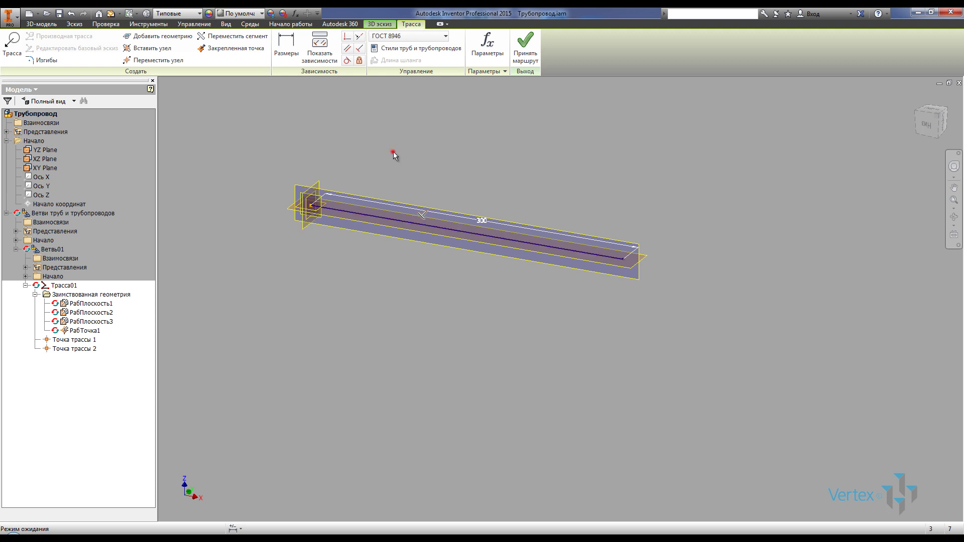
Step: Continue the route from the free end of the 300 mm segment with a 200 mm segment rising at 135° to it
{"action": "left_click", "coordinate": [12, 45]}
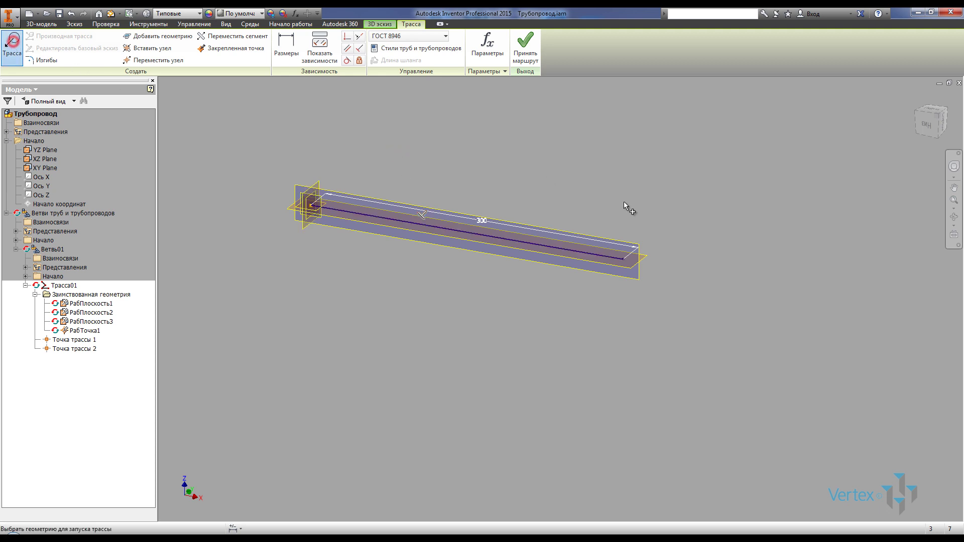
{"action": "scroll", "coordinate": [653, 277], "scroll_direction": "down", "scroll_amount": 2}
{"action": "left_click", "coordinate": [593, 250]}
{"action": "scroll", "coordinate": [489, 289], "scroll_direction": "up", "scroll_amount": 2}
{"action": "middle_click_drag", "start_coordinate": [469, 292], "coordinate": [504, 306], "text": "shift"}
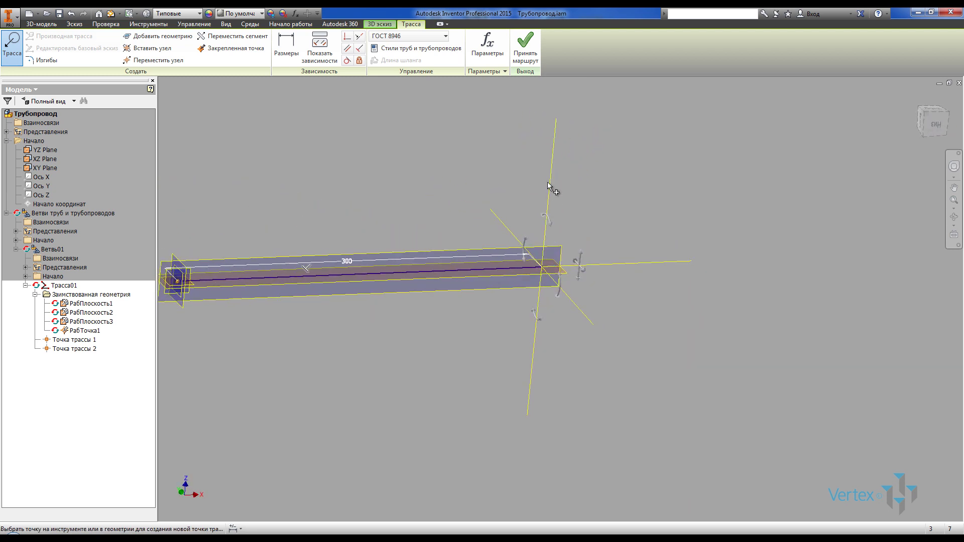
{"action": "scroll", "coordinate": [567, 236], "scroll_direction": "down", "scroll_amount": 3}
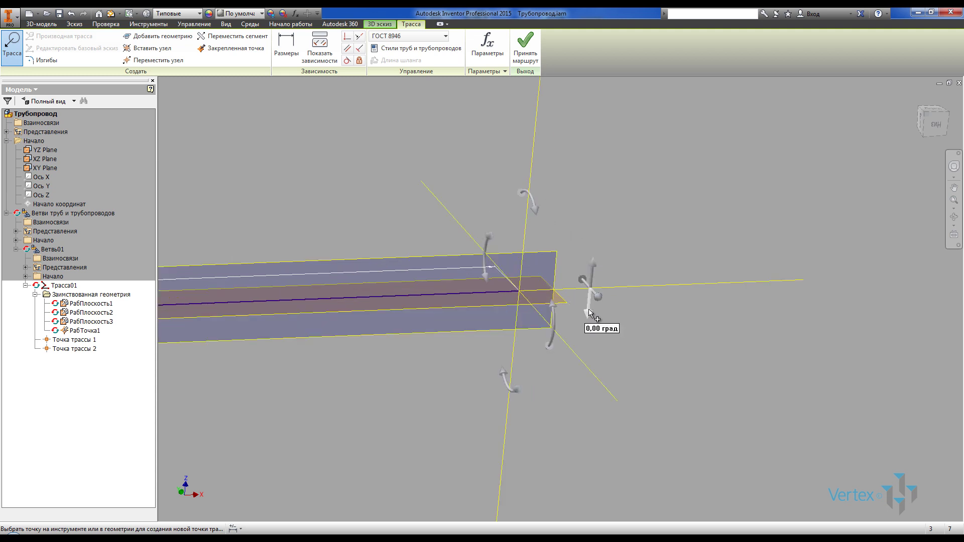
{"action": "middle_click_drag", "start_coordinate": [601, 278], "coordinate": [600, 272], "text": "shift"}
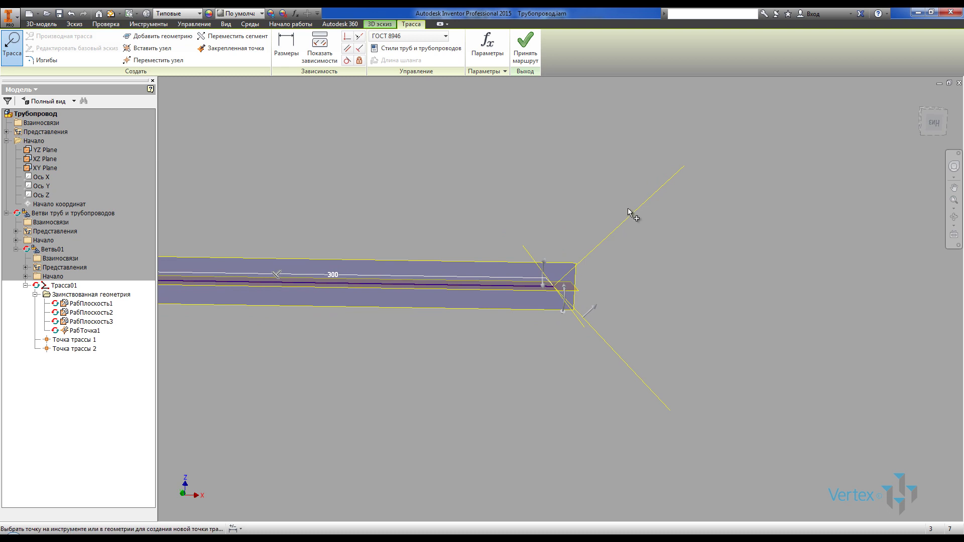
{"action": "type", "text": "200"}
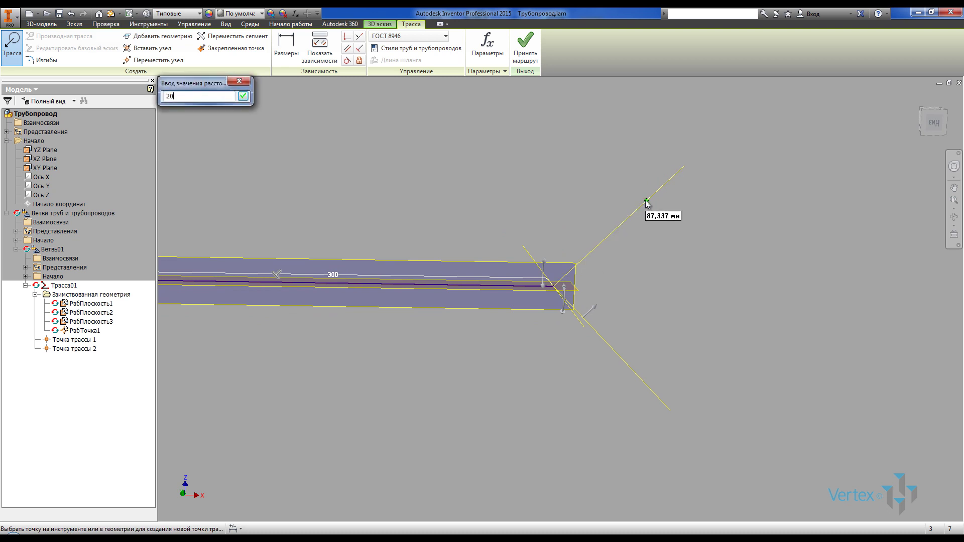
{"action": "key", "text": "Return"}
Step: Turn the direction axes parallel to the first segment and add a 300 mm route segment at 135° to the rising one
{"action": "scroll", "coordinate": [615, 307], "scroll_direction": "up", "scroll_amount": 3}
{"action": "middle_click_drag", "start_coordinate": [677, 285], "coordinate": [726, 199], "text": "shift"}
{"action": "scroll", "coordinate": [673, 259], "scroll_direction": "down", "scroll_amount": 2}
{"action": "scroll", "coordinate": [717, 188], "scroll_direction": "down", "scroll_amount": 3}
{"action": "left_click_drag", "start_coordinate": [701, 173], "coordinate": [699, 197]}
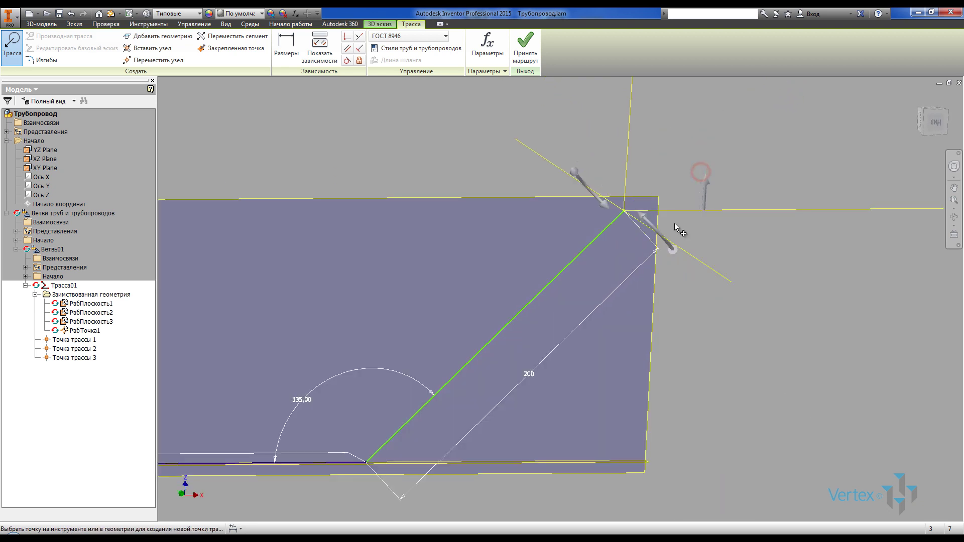
{"action": "scroll", "coordinate": [596, 375], "scroll_direction": "up", "scroll_amount": 3}
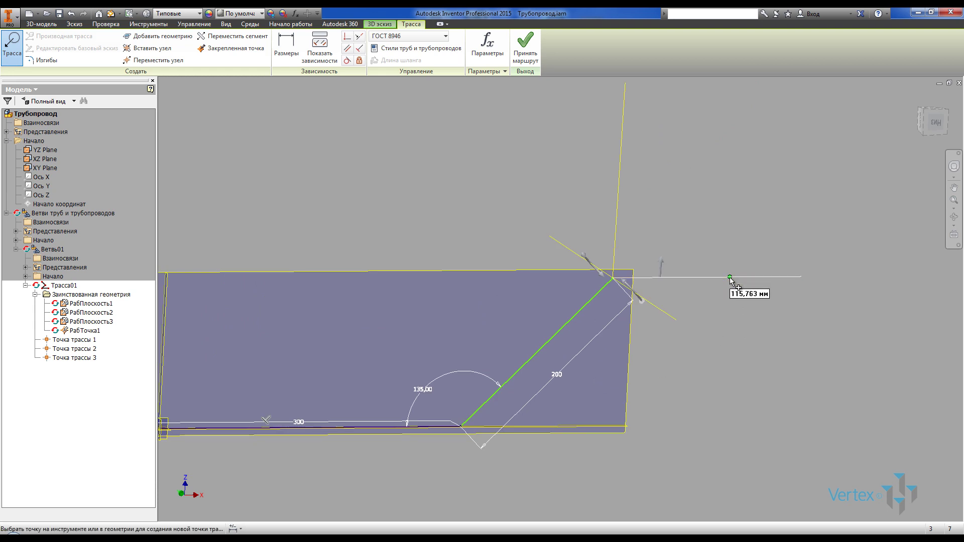
{"action": "type", "text": "300"}
{"action": "key", "text": "Return"}
Step: Add a 200 mm route segment descending at 135° from the end of the raised 300 mm segment
{"action": "mouse_move", "coordinate": [625, 241]}
{"action": "middle_mouse_down", "text": "shift"}
{"action": "mouse_move", "coordinate": [590, 244]}
{"action": "mouse_move", "coordinate": [633, 228]}
{"action": "mouse_move", "coordinate": [636, 241]}
{"action": "middle_mouse_up", "text": "shift"}
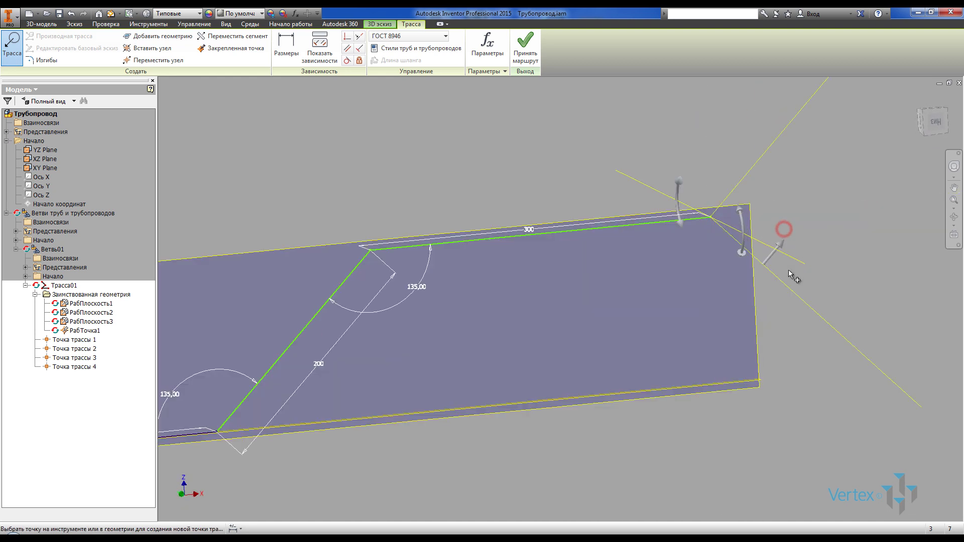
{"action": "type", "text": "200"}
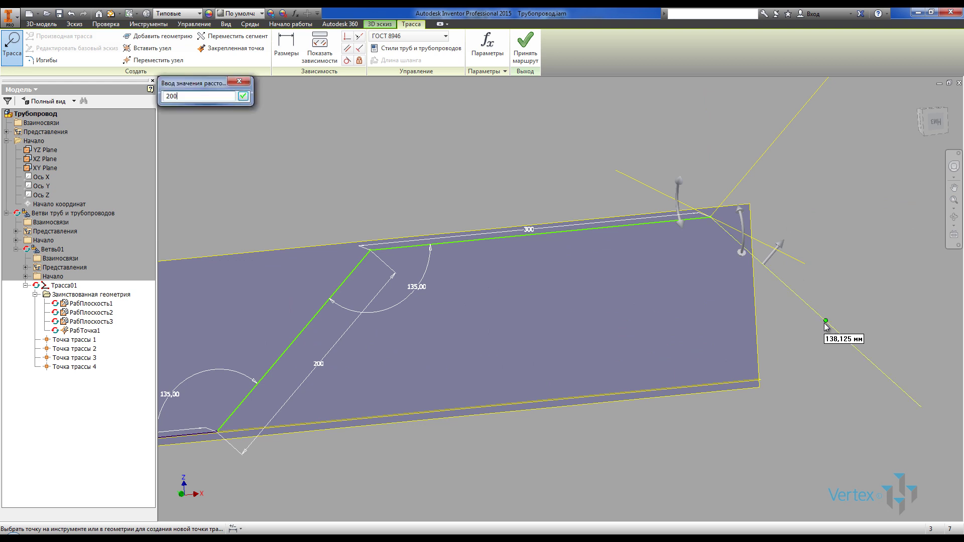
{"action": "key", "text": "Return"}
Step: Add a 400 mm route segment perpendicular to the XZ plane from the end of the descending segment
{"action": "scroll", "coordinate": [553, 196], "scroll_direction": "up", "scroll_amount": 5}
{"action": "middle_click_drag", "start_coordinate": [552, 197], "coordinate": [656, 221], "text": "shift"}
{"action": "scroll", "coordinate": [635, 213], "scroll_direction": "down", "scroll_amount": 3}
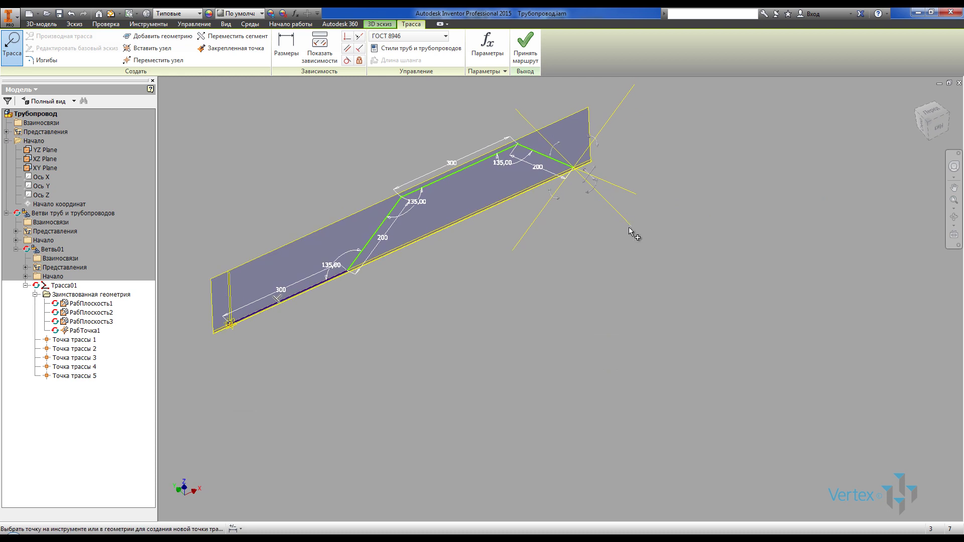
{"action": "type", "text": "400 мм"}
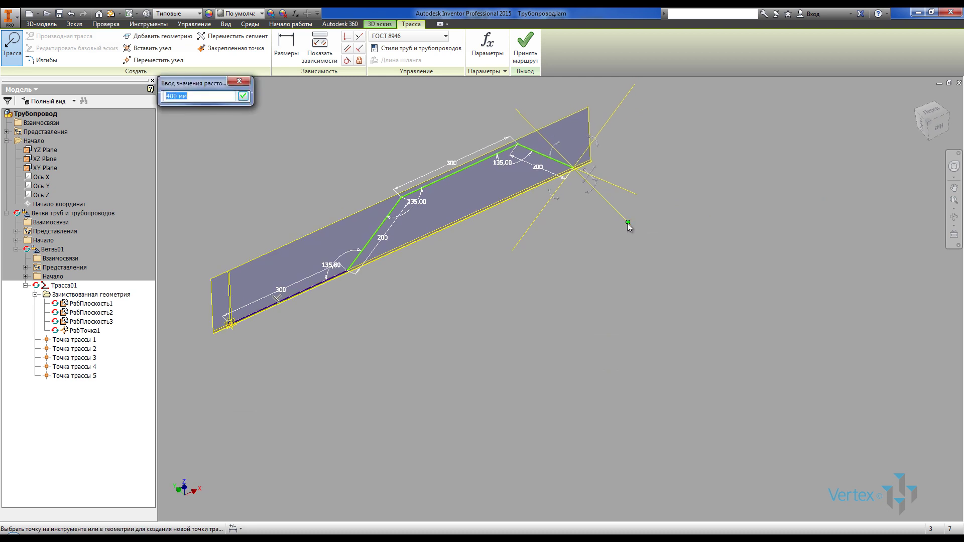
{"action": "key", "text": "Return"}
Step: Rotate the direction axes at the end of the 400 mm segment by -20° and add a 250 mm upward-sloping segment
{"action": "middle_click_drag", "start_coordinate": [596, 276], "coordinate": [608, 284], "text": "shift"}
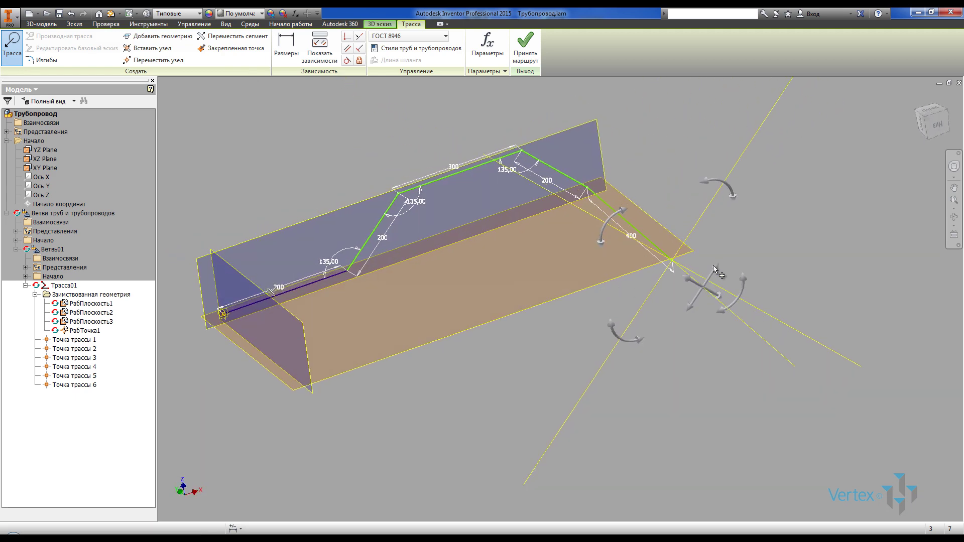
{"action": "scroll", "coordinate": [729, 236], "scroll_direction": "up", "scroll_amount": 4}
{"action": "left_click", "coordinate": [921, 137]}
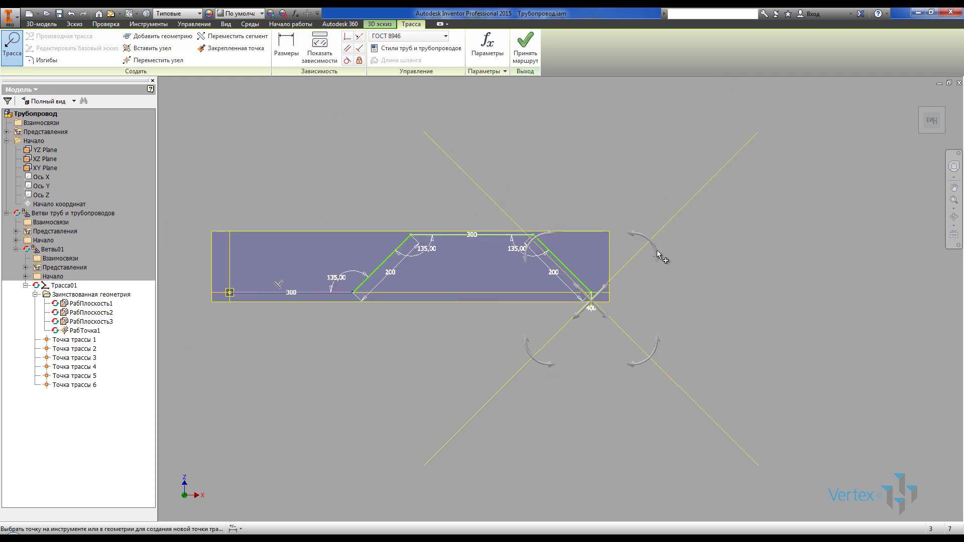
{"action": "left_click_drag", "start_coordinate": [664, 280], "coordinate": [665, 285]}
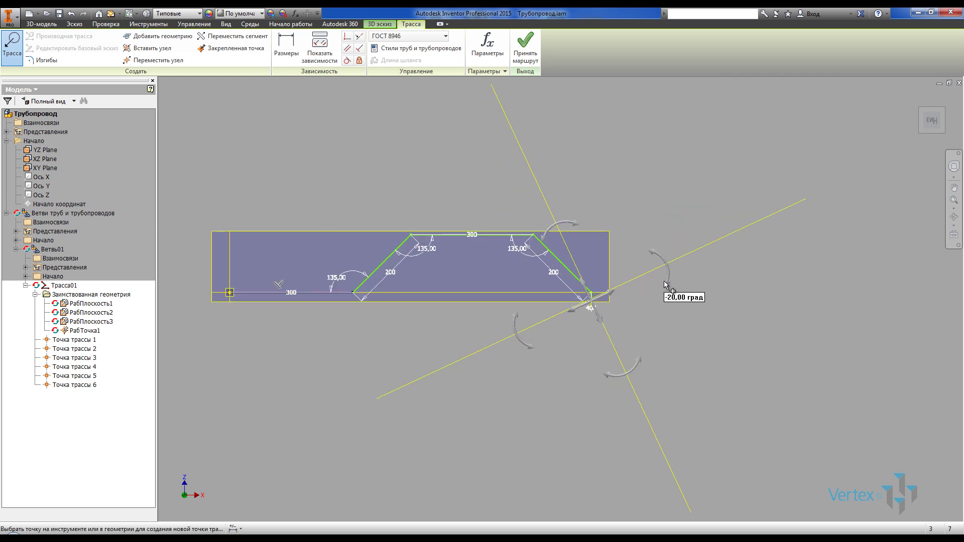
{"action": "middle_click_drag", "start_coordinate": [631, 305], "coordinate": [633, 335], "text": "shift"}
{"action": "scroll", "coordinate": [611, 271], "scroll_direction": "down", "scroll_amount": 3}
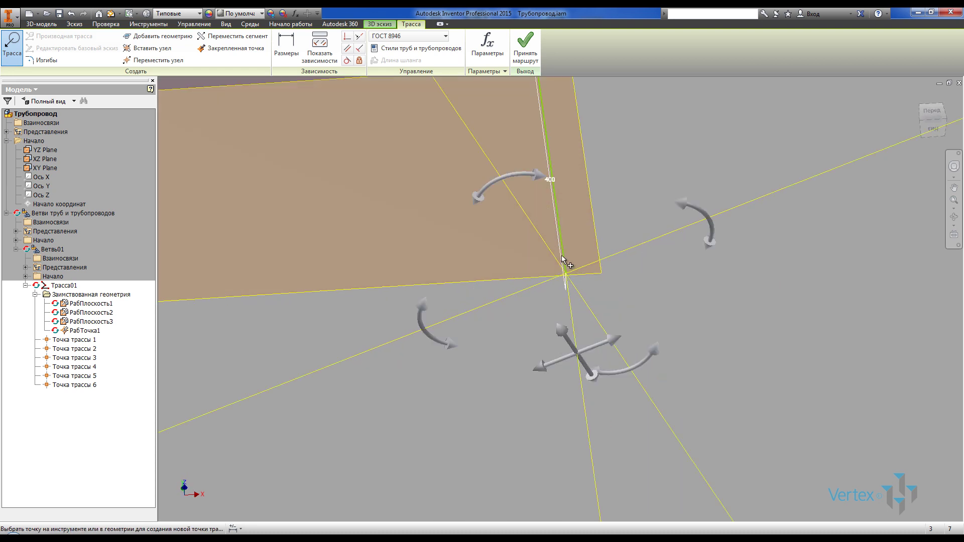
{"action": "scroll", "coordinate": [591, 272], "scroll_direction": "up", "scroll_amount": 3}
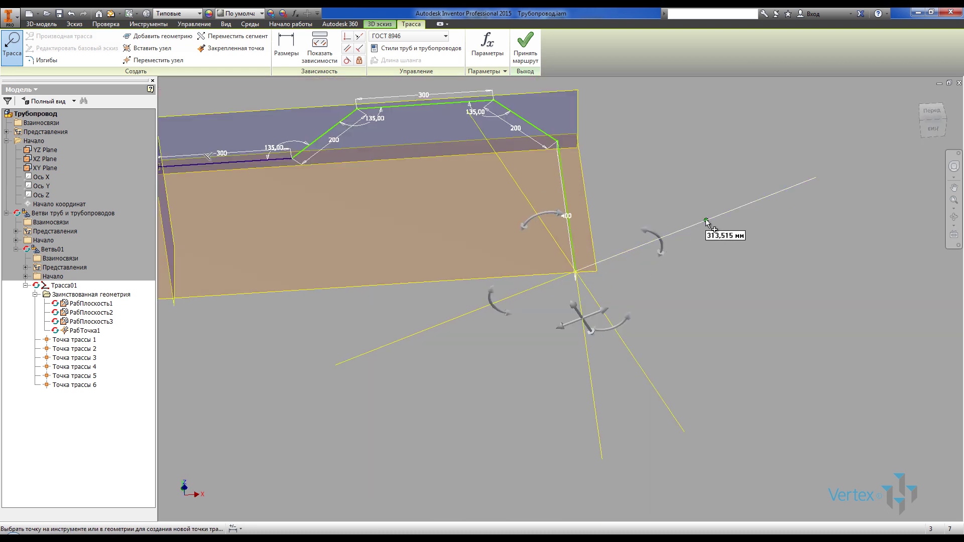
{"action": "type", "text": "250 мм"}
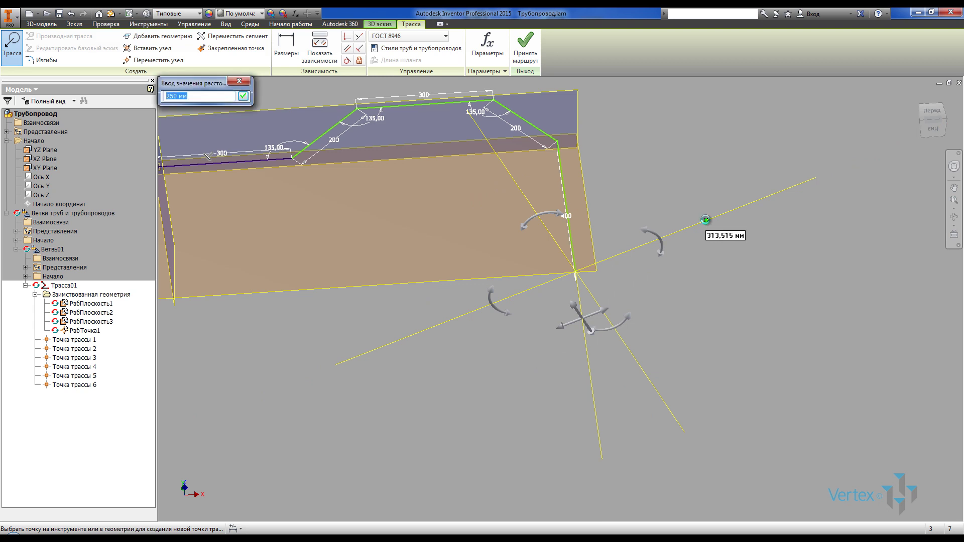
{"action": "key", "text": "Return"}
Step: Turn the direction axes, add a 200 mm segment at 135° to the 250 mm segment, and finish the route command
{"action": "scroll", "coordinate": [599, 279], "scroll_direction": "up", "scroll_amount": 2}
{"action": "middle_click_drag", "start_coordinate": [550, 283], "coordinate": [571, 276], "text": "shift"}
{"action": "scroll", "coordinate": [662, 203], "scroll_direction": "down", "scroll_amount": 3}
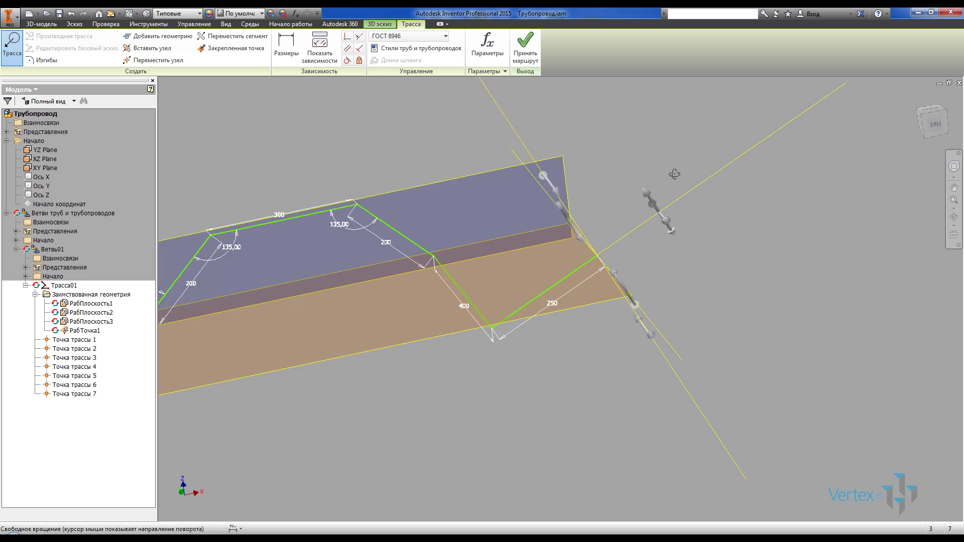
{"action": "scroll", "coordinate": [662, 206], "scroll_direction": "down", "scroll_amount": 3}
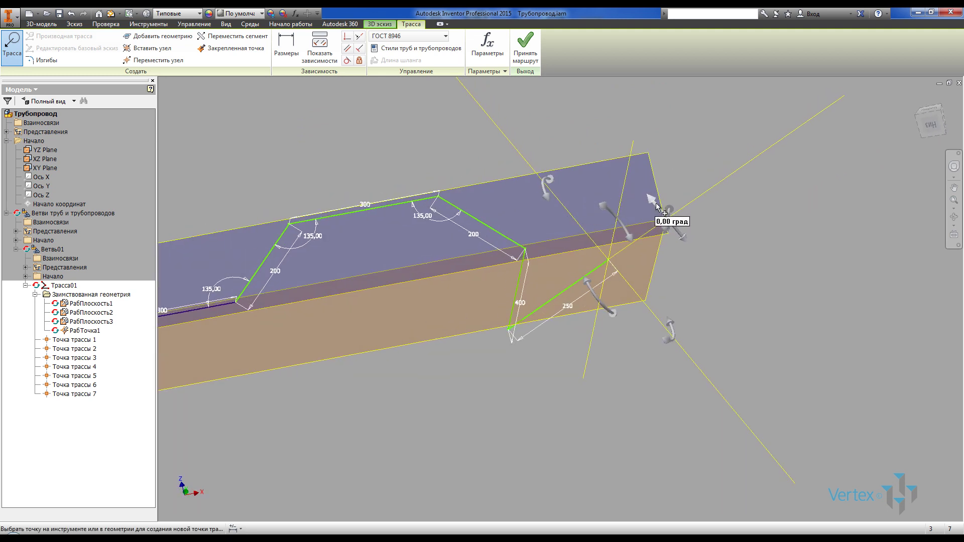
{"action": "scroll", "coordinate": [652, 209], "scroll_direction": "up", "scroll_amount": 3}
{"action": "middle_click_drag", "start_coordinate": [666, 258], "coordinate": [573, 272], "text": "shift"}
{"action": "scroll", "coordinate": [610, 263], "scroll_direction": "down", "scroll_amount": 3}
{"action": "left_click_drag", "start_coordinate": [556, 262], "coordinate": [547, 327]}
{"action": "middle_click_drag", "start_coordinate": [547, 327], "coordinate": [504, 261], "text": "shift"}
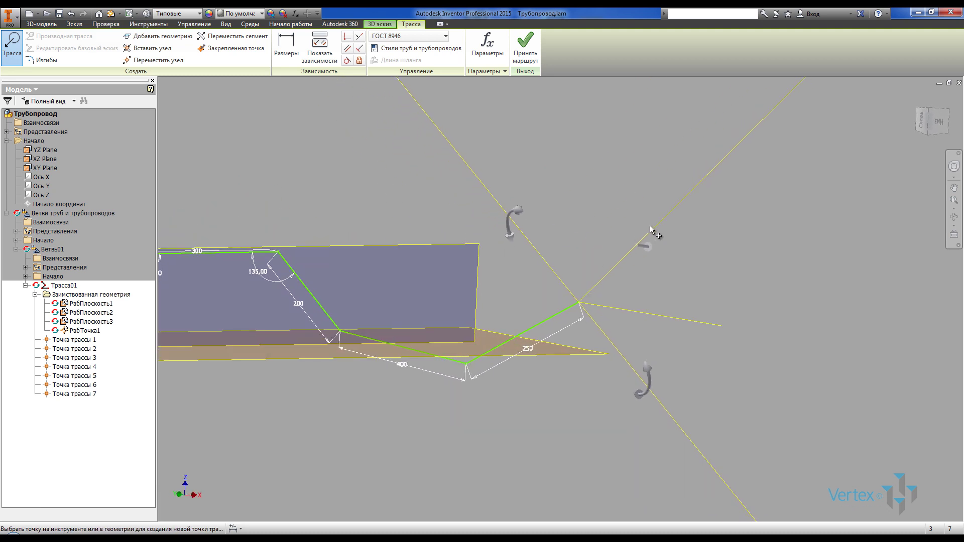
{"action": "type", "text": "200"}
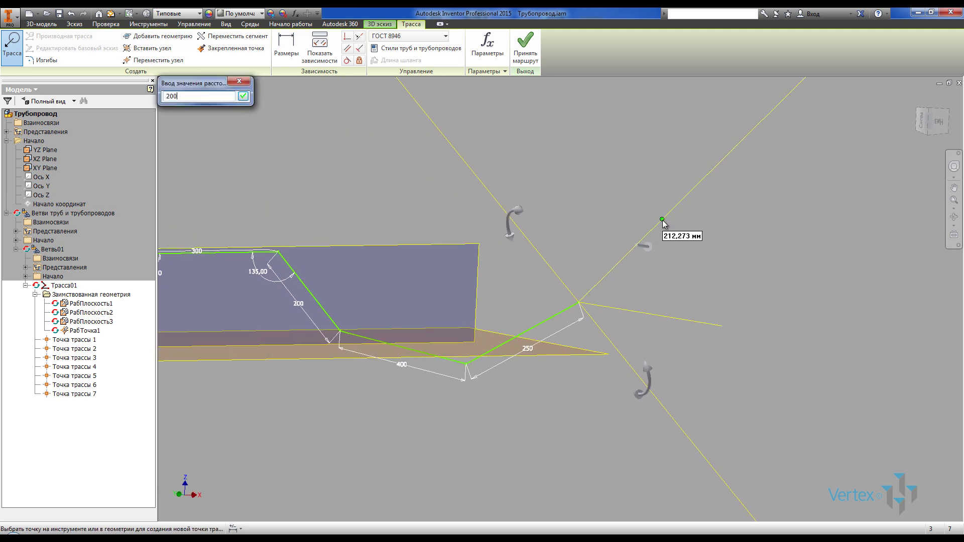
{"action": "key", "text": "Return"}
{"action": "middle_click_drag", "start_coordinate": [663, 221], "coordinate": [548, 236], "text": "shift"}
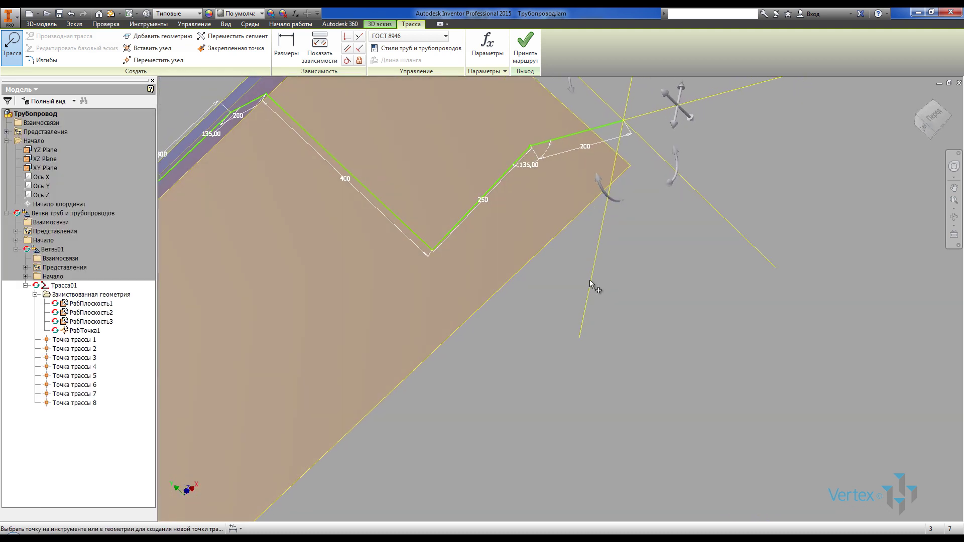
{"action": "right_click", "coordinate": [546, 234]}
{"action": "left_click", "coordinate": [578, 243]}
Step: Constrain the raised 300 mm segment perpendicular to the included YZ plane and leave the constraint command
{"action": "left_click", "coordinate": [932, 117]}
{"action": "scroll", "coordinate": [691, 356], "scroll_direction": "up", "scroll_amount": 3}
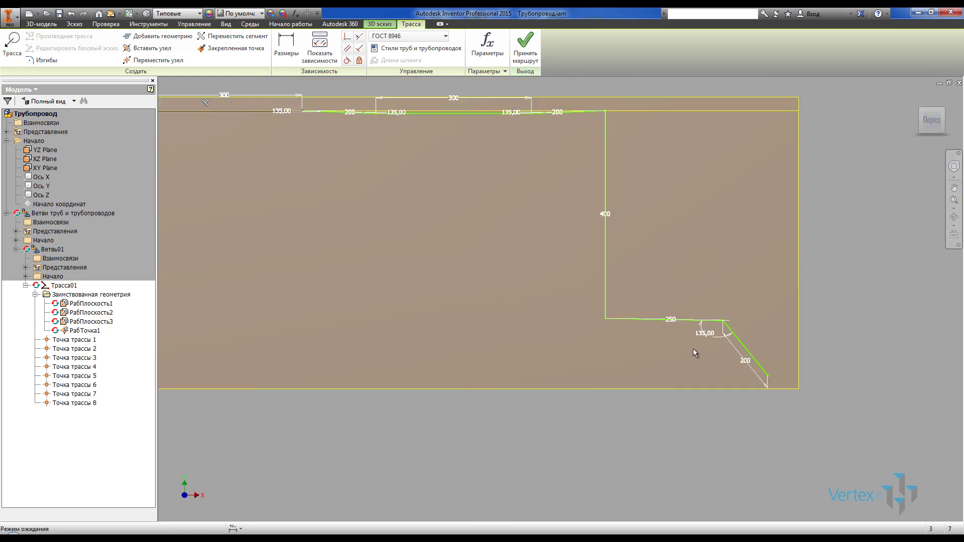
{"action": "middle_click_drag", "start_coordinate": [722, 355], "coordinate": [679, 287], "text": "shift"}
{"action": "middle_click_drag", "start_coordinate": [499, 263], "coordinate": [502, 306]}
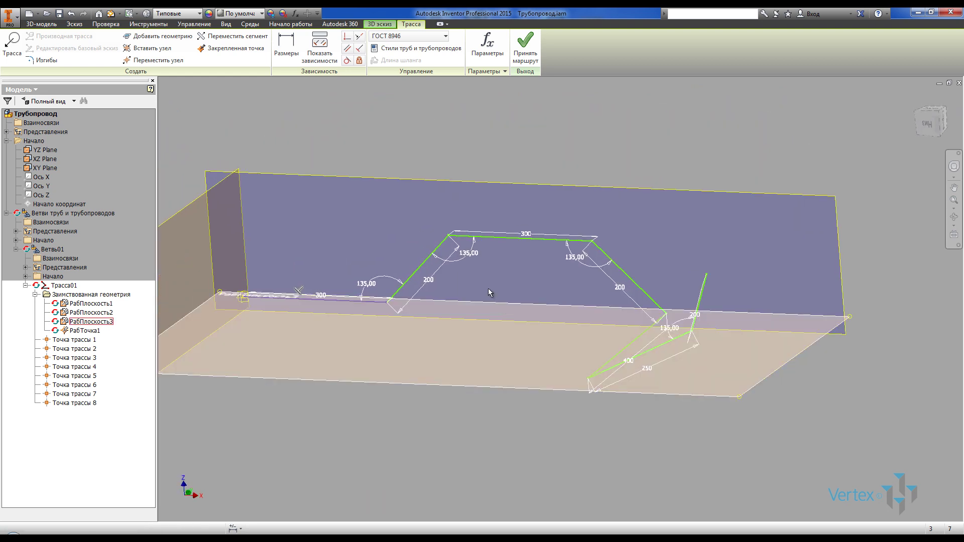
{"action": "left_click", "coordinate": [360, 49]}
{"action": "left_click", "coordinate": [510, 238]}
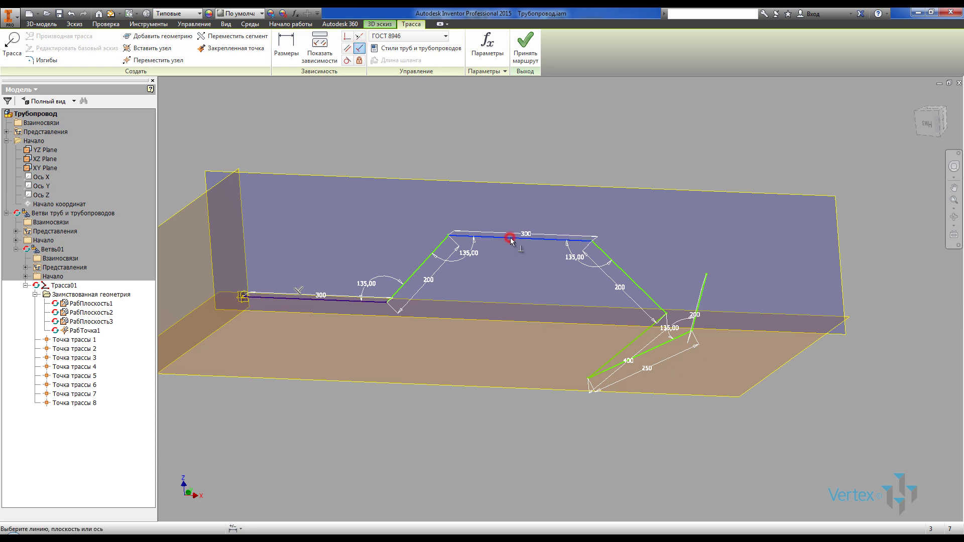
{"action": "left_click", "coordinate": [201, 195]}
{"action": "key", "text": "Escape"}
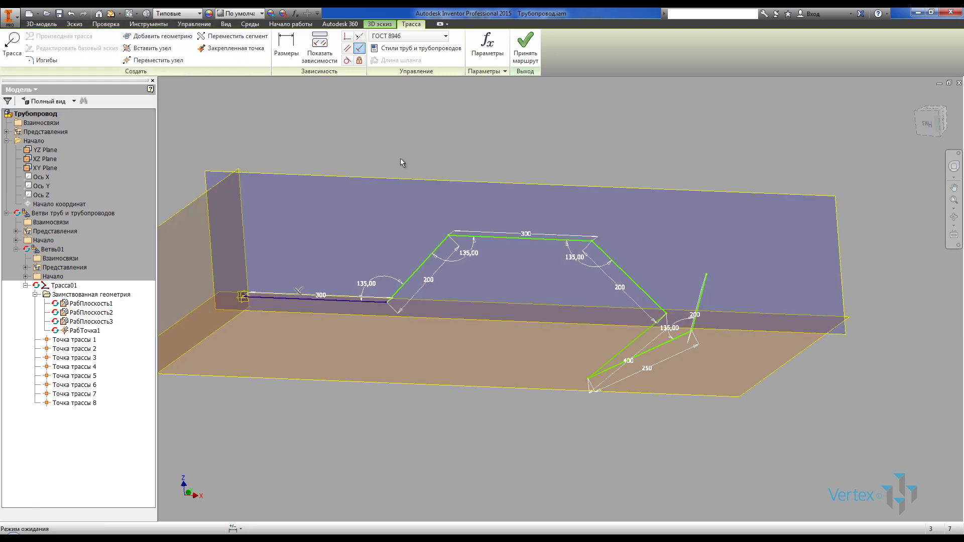
Step: Display the constraints on the raised 300 mm segment and delete its parallel constraint
{"action": "left_click", "coordinate": [323, 62]}
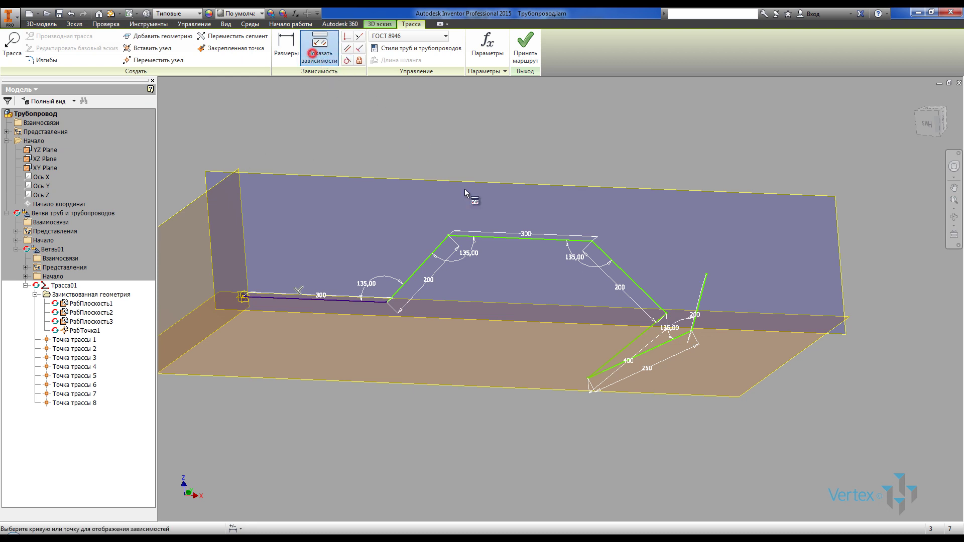
{"action": "left_click", "coordinate": [530, 239]}
{"action": "middle_click_drag", "start_coordinate": [447, 190], "coordinate": [450, 222]}
{"action": "right_click", "coordinate": [450, 221]}
{"action": "left_click", "coordinate": [476, 222]}
{"action": "scroll", "coordinate": [537, 261], "scroll_direction": "up", "scroll_amount": 3}
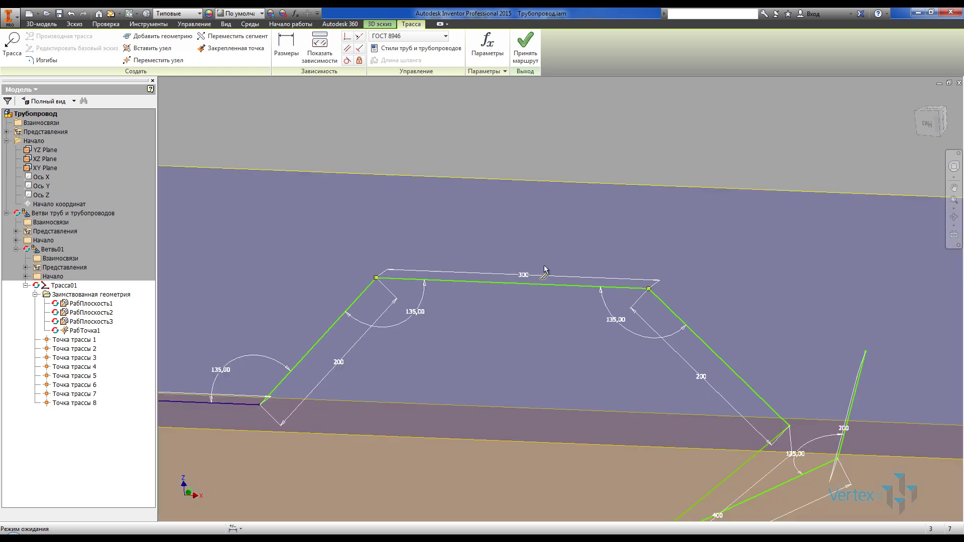
{"action": "scroll", "coordinate": [595, 241], "scroll_direction": "down", "scroll_amount": 3}
{"action": "middle_click_drag", "start_coordinate": [595, 241], "coordinate": [569, 250]}
{"action": "scroll", "coordinate": [567, 249], "scroll_direction": "up", "scroll_amount": 3}
{"action": "scroll", "coordinate": [565, 253], "scroll_direction": "up", "scroll_amount": 3}
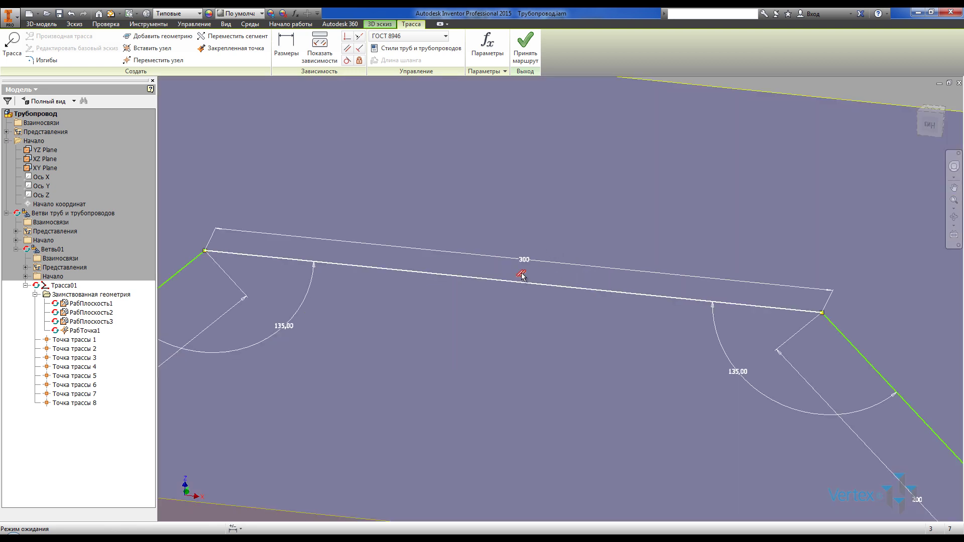
{"action": "scroll", "coordinate": [584, 230], "scroll_direction": "down", "scroll_amount": 5}
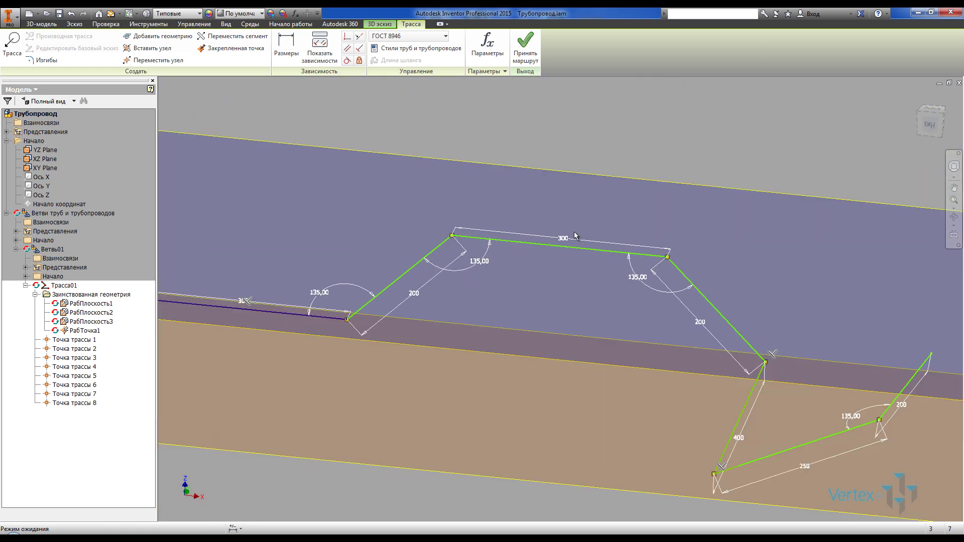
Step: Constrain the raised 300 mm segment perpendicular to the YZ plane at the route's start and leave the constraint command
{"action": "left_click", "coordinate": [359, 50]}
{"action": "left_click", "coordinate": [503, 241]}
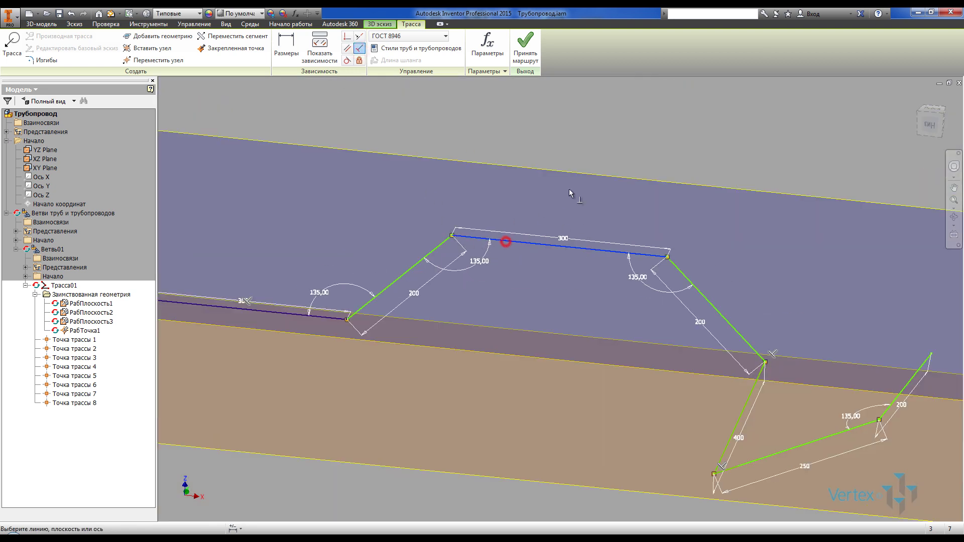
{"action": "scroll", "coordinate": [641, 201], "scroll_direction": "down", "scroll_amount": 3}
{"action": "left_click", "coordinate": [321, 198]}
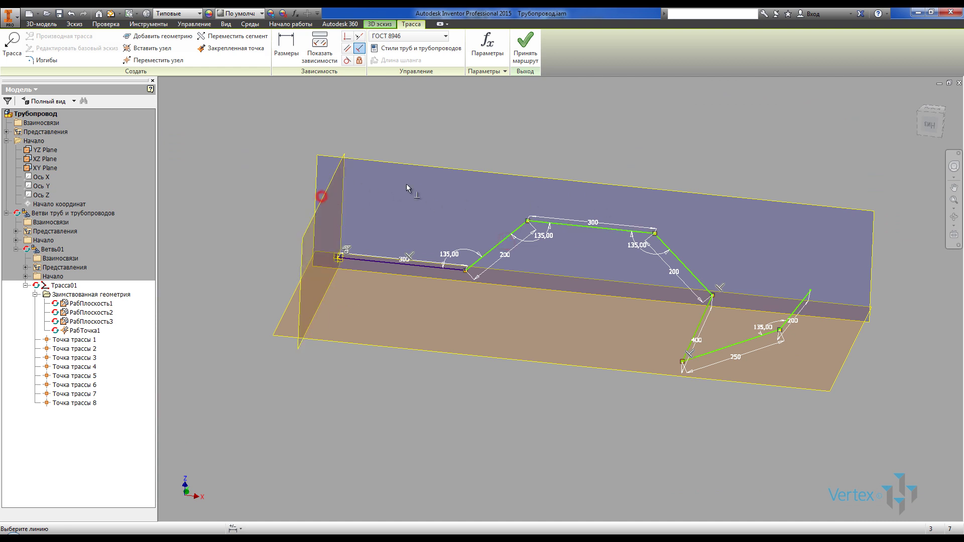
{"action": "mouse_move", "coordinate": [471, 210]}
{"action": "middle_mouse_down", "text": "shift"}
{"action": "mouse_move", "coordinate": [480, 195]}
{"action": "mouse_move", "coordinate": [488, 206]}
{"action": "middle_mouse_up", "text": "shift"}
{"action": "right_click", "coordinate": [488, 206]}
{"action": "left_click", "coordinate": [519, 204]}
Step: Accept the finished route and populate it with pipe segments and fittings
{"action": "scroll", "coordinate": [519, 207], "scroll_direction": "up", "scroll_amount": 3}
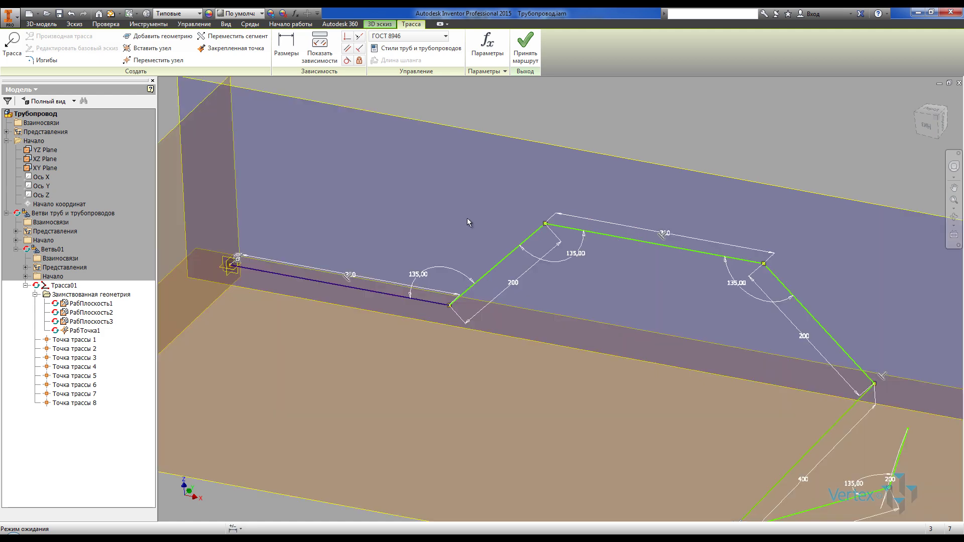
{"action": "scroll", "coordinate": [491, 233], "scroll_direction": "down", "scroll_amount": 3}
{"action": "middle_click_drag", "start_coordinate": [491, 233], "coordinate": [555, 272], "text": "shift"}
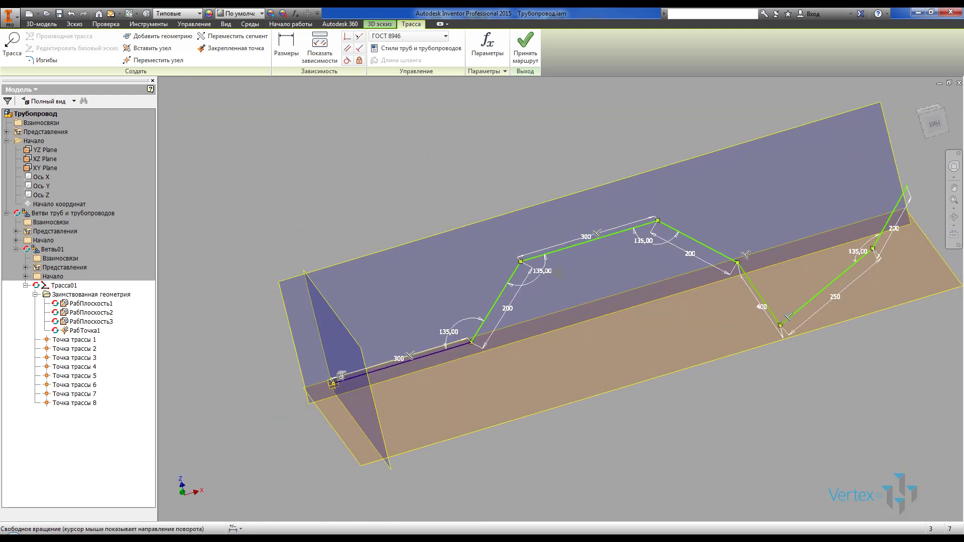
{"action": "left_click", "coordinate": [525, 48]}
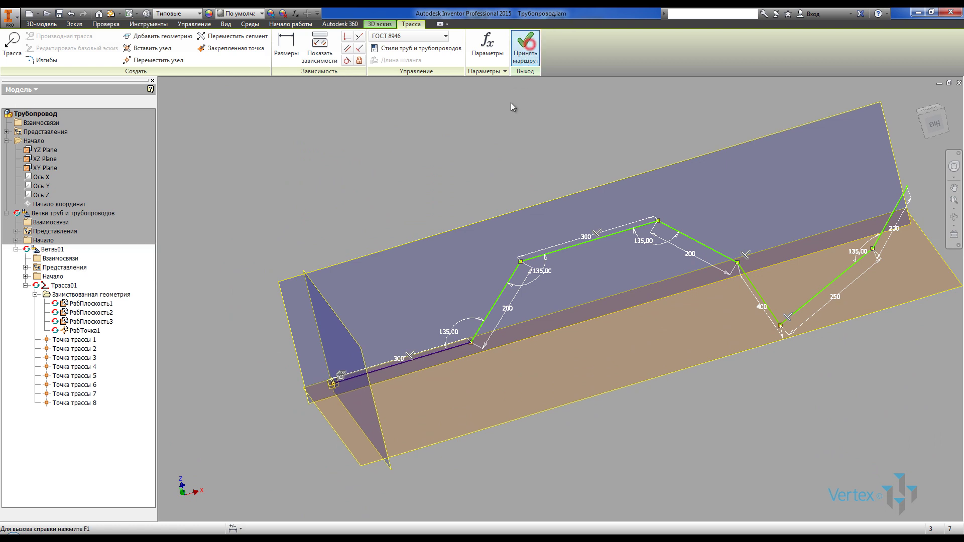
{"action": "mouse_move", "coordinate": [391, 200]}
{"action": "middle_mouse_down", "text": "shift"}
{"action": "mouse_move", "coordinate": [604, 216]}
{"action": "mouse_move", "coordinate": [465, 216]}
{"action": "middle_mouse_up", "text": "shift"}
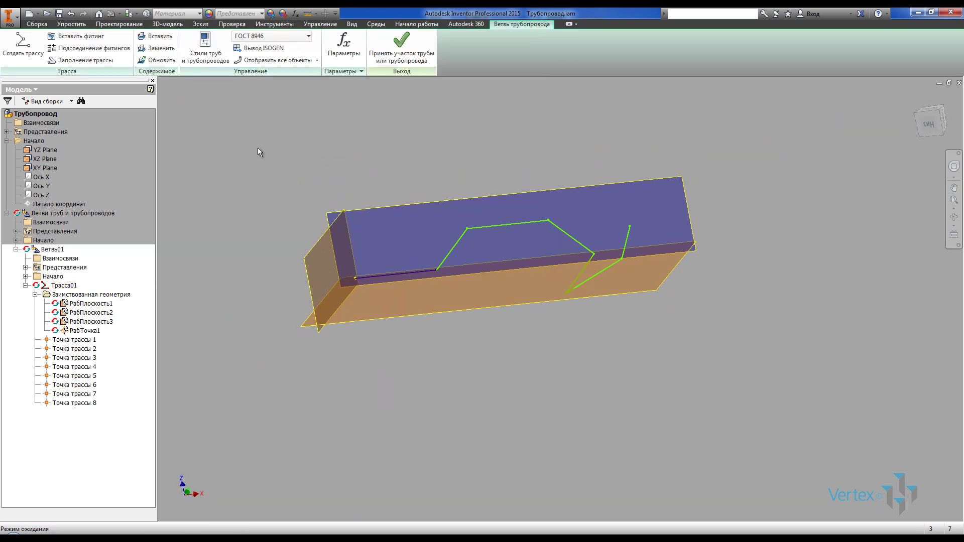
{"action": "left_click", "coordinate": [101, 60]}
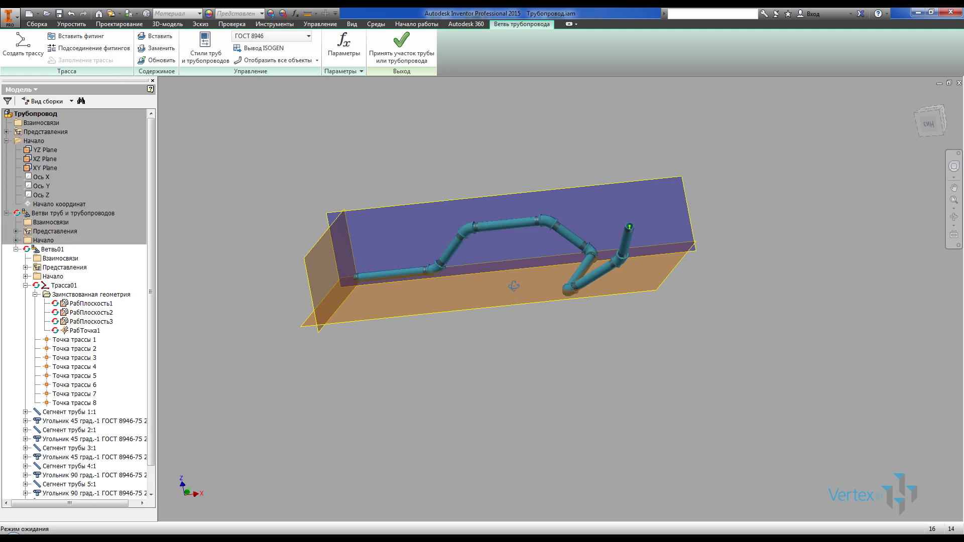
Step: Inspect the 45° elbows at both ends of the first 200 mm segment and widen the browser to read their full names
{"action": "middle_click_drag", "start_coordinate": [513, 286], "coordinate": [542, 299], "text": "shift"}
{"action": "scroll", "coordinate": [451, 257], "scroll_direction": "down", "scroll_amount": 4}
{"action": "middle_click_drag", "start_coordinate": [452, 255], "coordinate": [470, 290]}
{"action": "left_click", "coordinate": [471, 291]}
{"action": "left_click", "coordinate": [398, 316]}
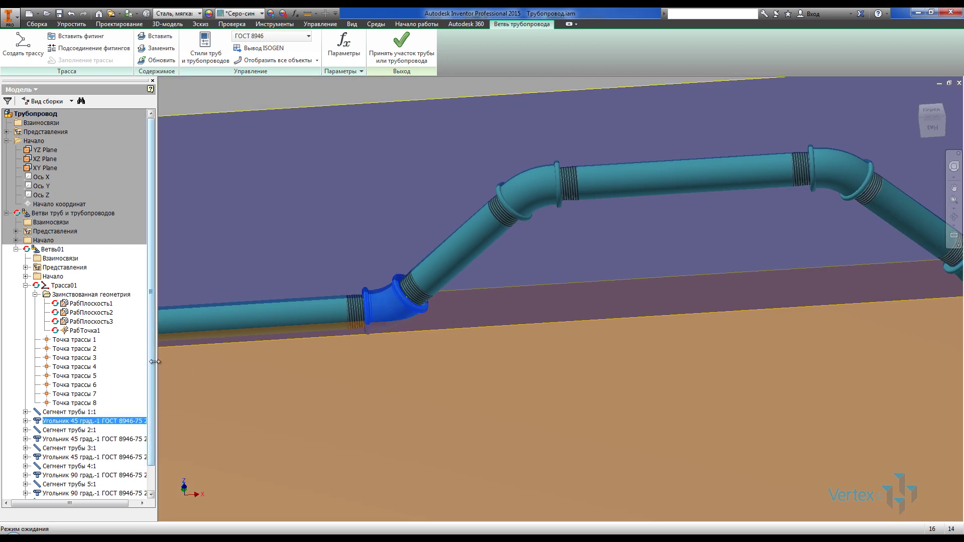
{"action": "left_click_drag", "start_coordinate": [155, 361], "coordinate": [190, 365]}
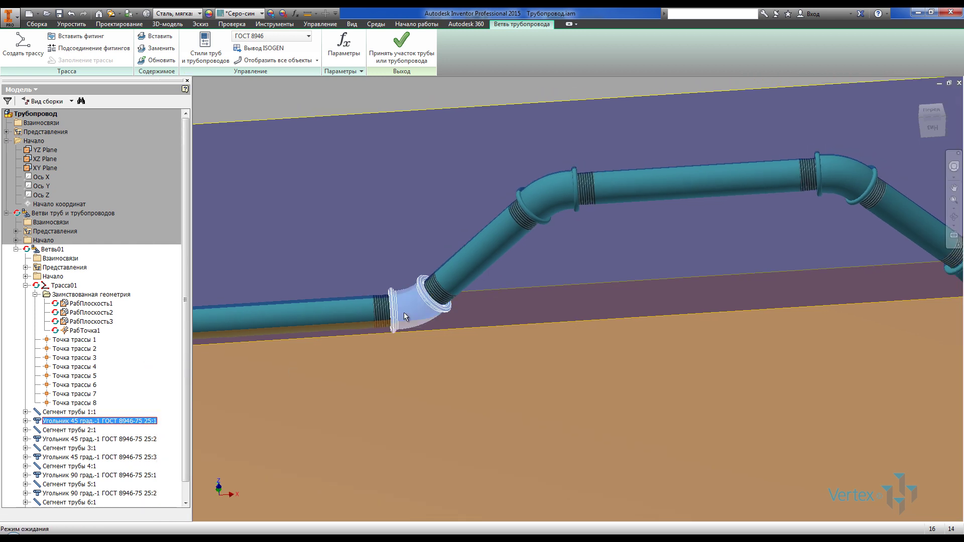
{"action": "left_click", "coordinate": [553, 264]}
{"action": "scroll", "coordinate": [555, 265], "scroll_direction": "up", "scroll_amount": 3}
{"action": "middle_click_drag", "start_coordinate": [577, 287], "coordinate": [546, 257], "text": "shift"}
{"action": "left_click", "coordinate": [570, 218]}
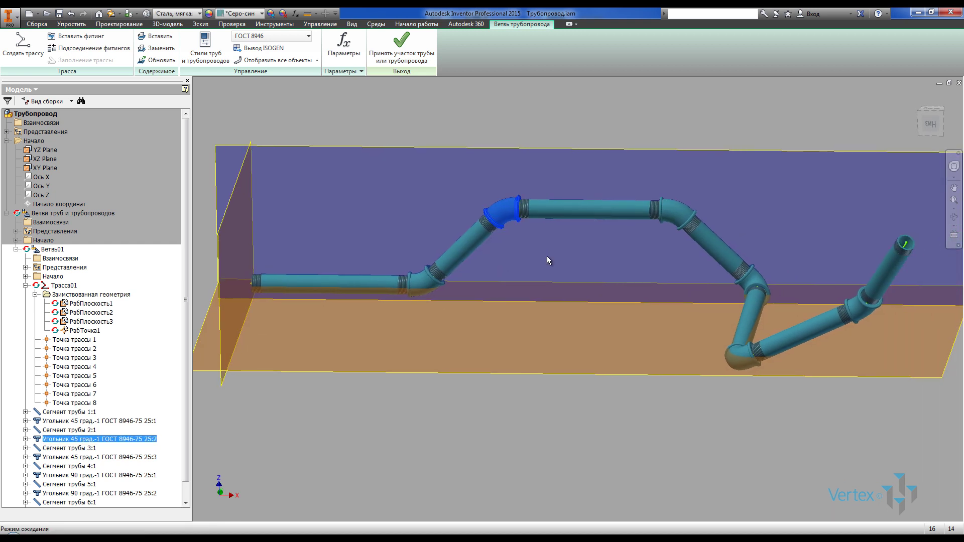
Step: Inspect the 90° elbow at the end of the descending segment from several angles, and view the whole pipeline from the front
{"action": "left_click", "coordinate": [756, 278]}
{"action": "middle_click_drag", "start_coordinate": [756, 278], "coordinate": [732, 299], "text": "shift"}
{"action": "scroll", "coordinate": [766, 290], "scroll_direction": "down", "scroll_amount": 3}
{"action": "scroll", "coordinate": [587, 201], "scroll_direction": "up", "scroll_amount": 4}
{"action": "middle_click_drag", "start_coordinate": [589, 306], "coordinate": [658, 195], "text": "shift"}
{"action": "scroll", "coordinate": [647, 133], "scroll_direction": "up", "scroll_amount": 3}
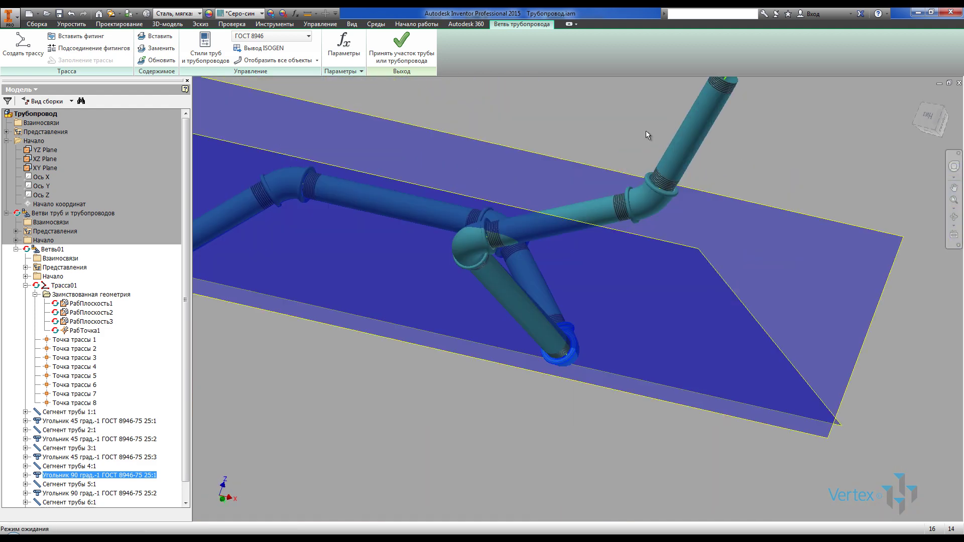
{"action": "scroll", "coordinate": [648, 203], "scroll_direction": "down", "scroll_amount": 3}
{"action": "mouse_move", "coordinate": [581, 198]}
{"action": "middle_mouse_down", "text": "shift"}
{"action": "mouse_move", "coordinate": [618, 230]}
{"action": "mouse_move", "coordinate": [595, 295]}
{"action": "mouse_move", "coordinate": [552, 179]}
{"action": "middle_mouse_up", "text": "shift"}
{"action": "left_click", "coordinate": [552, 176]}
{"action": "left_click", "coordinate": [930, 132]}
{"action": "left_click", "coordinate": [932, 132]}
{"action": "scroll", "coordinate": [613, 264], "scroll_direction": "up", "scroll_amount": 3}
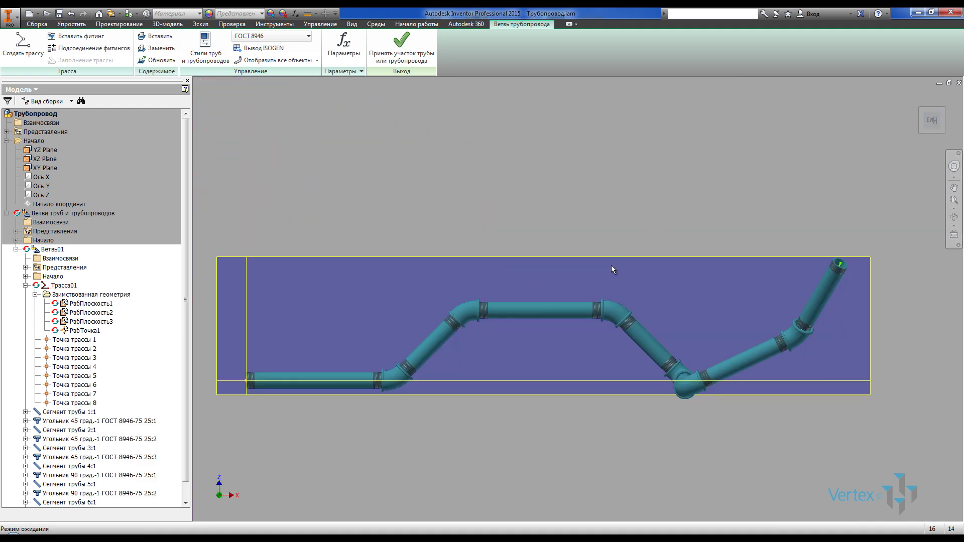
{"action": "middle_click_drag", "start_coordinate": [613, 264], "coordinate": [596, 238]}
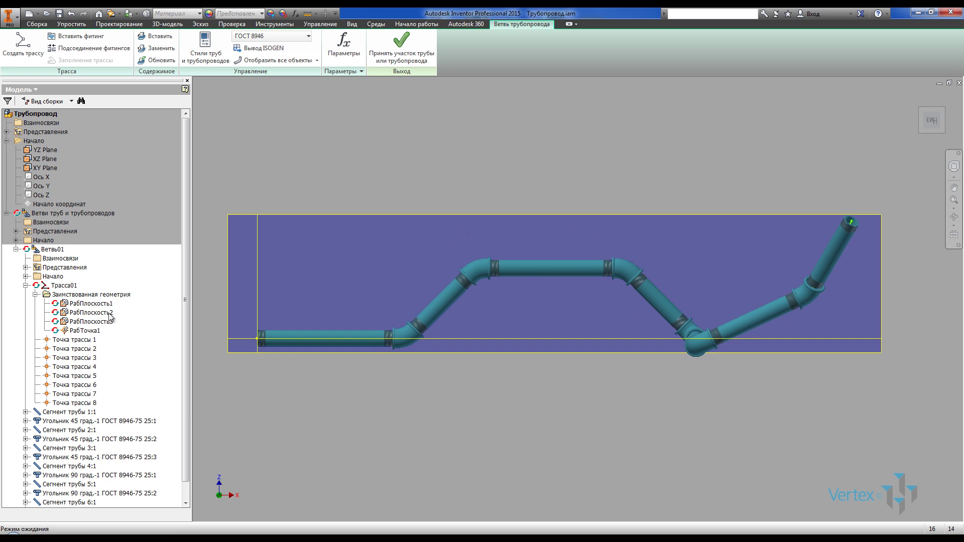
Step: Create a new rigid pipe with fittings style named ГОСТ 17375 in the category Трубы сварные
{"action": "left_click", "coordinate": [207, 48]}
{"action": "left_click", "coordinate": [119, 167]}
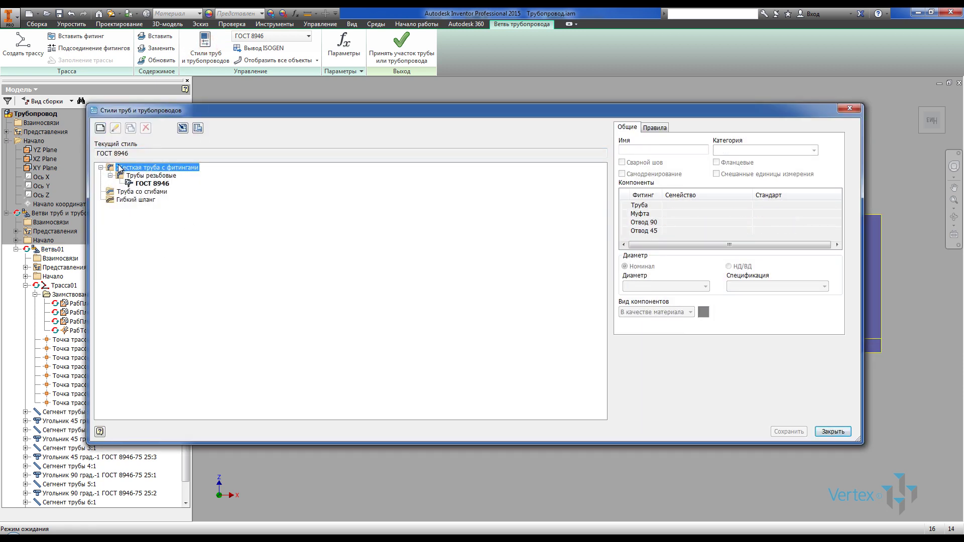
{"action": "left_click", "coordinate": [99, 129]}
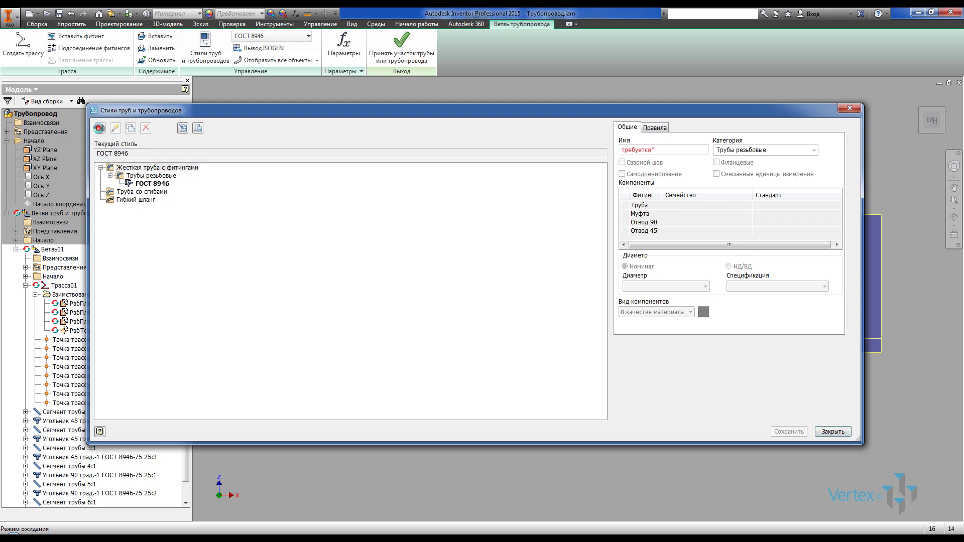
{"action": "double_click", "coordinate": [671, 150]}
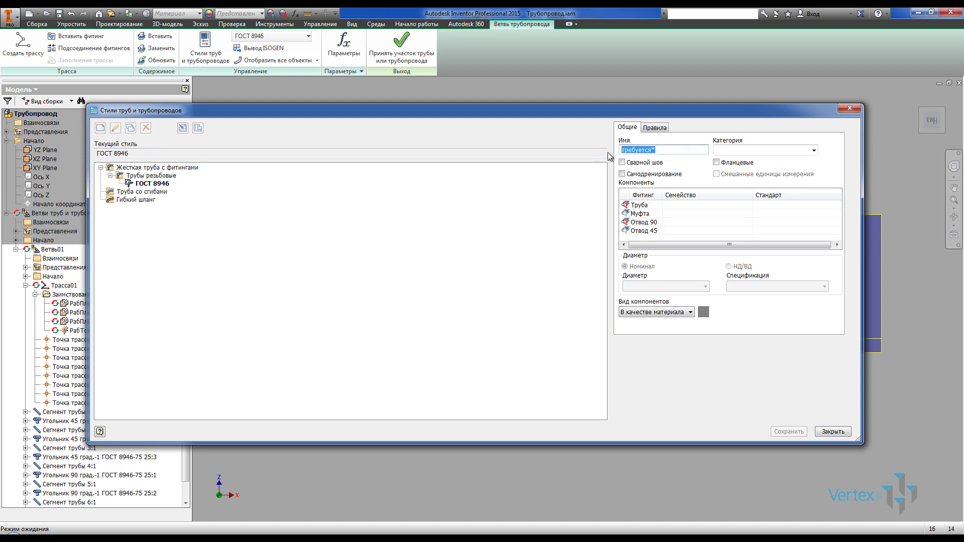
{"action": "type", "text": "ГО"}
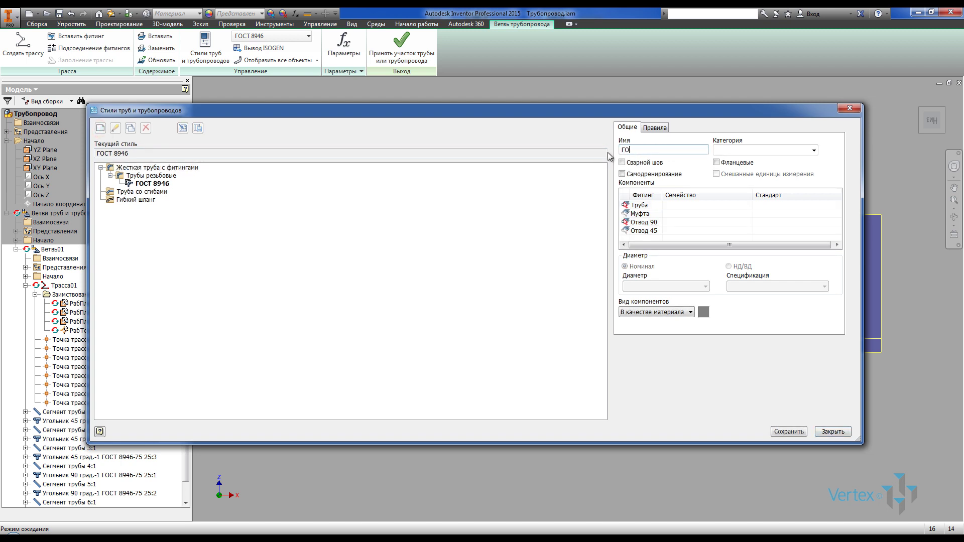
{"action": "type", "text": "СТ 17375"}
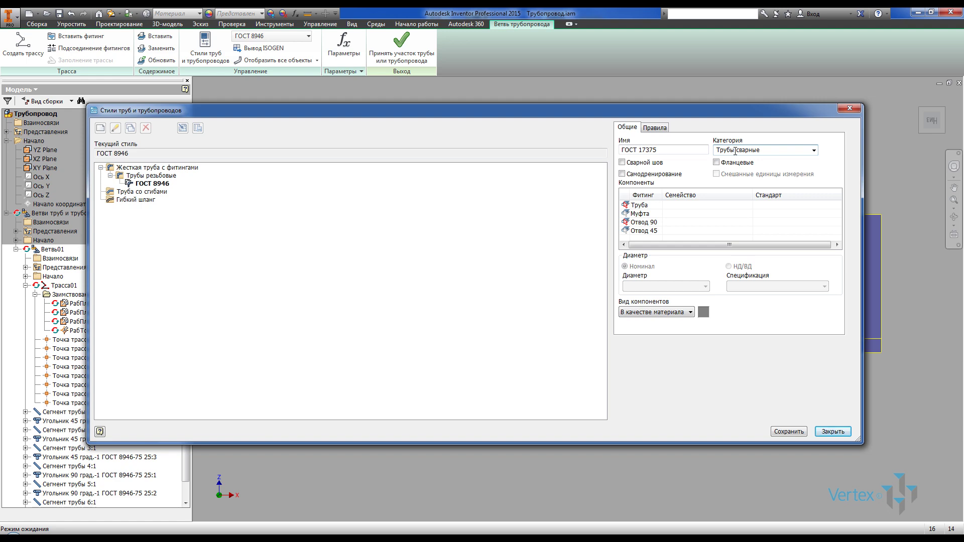
Step: Assign the library family Отвод 90 ГОСТ 17375-83 to the style's 90° elbow component
{"action": "left_click", "coordinate": [675, 223]}
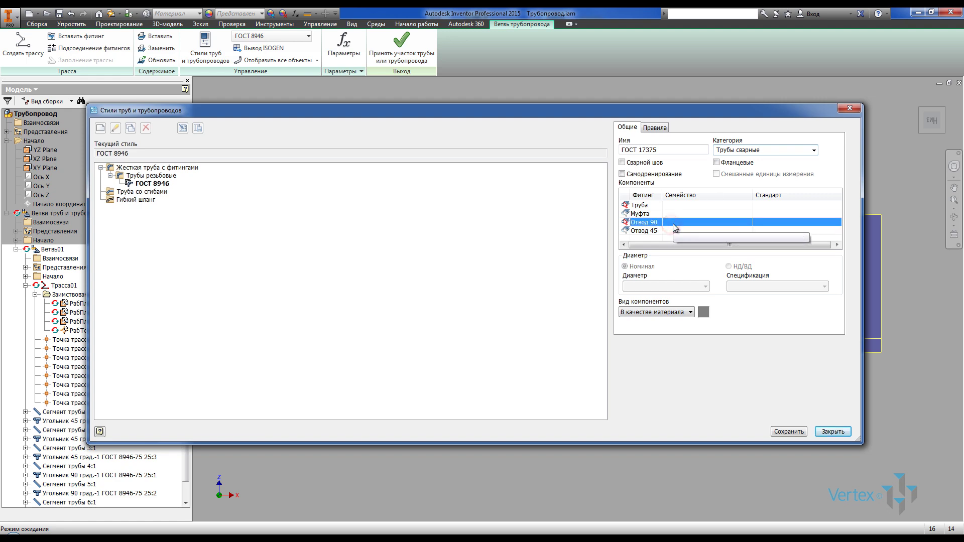
{"action": "double_click", "coordinate": [675, 223]}
{"action": "left_click_drag", "start_coordinate": [531, 188], "coordinate": [537, 352]}
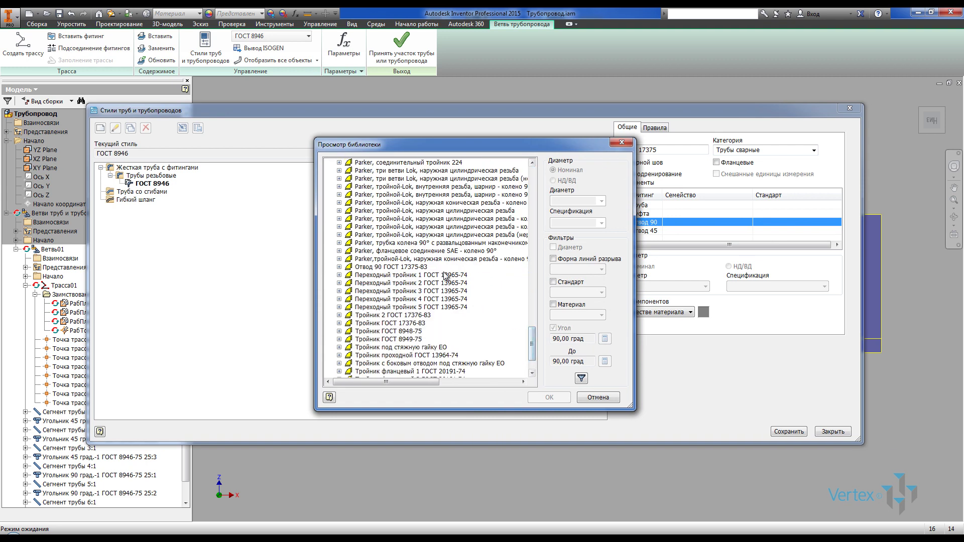
{"action": "left_click", "coordinate": [420, 268]}
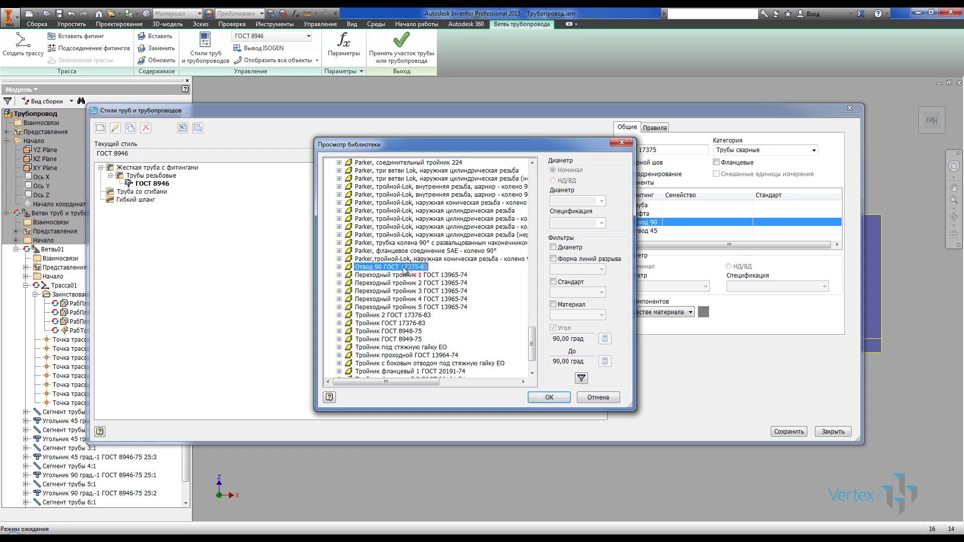
{"action": "left_click", "coordinate": [550, 398]}
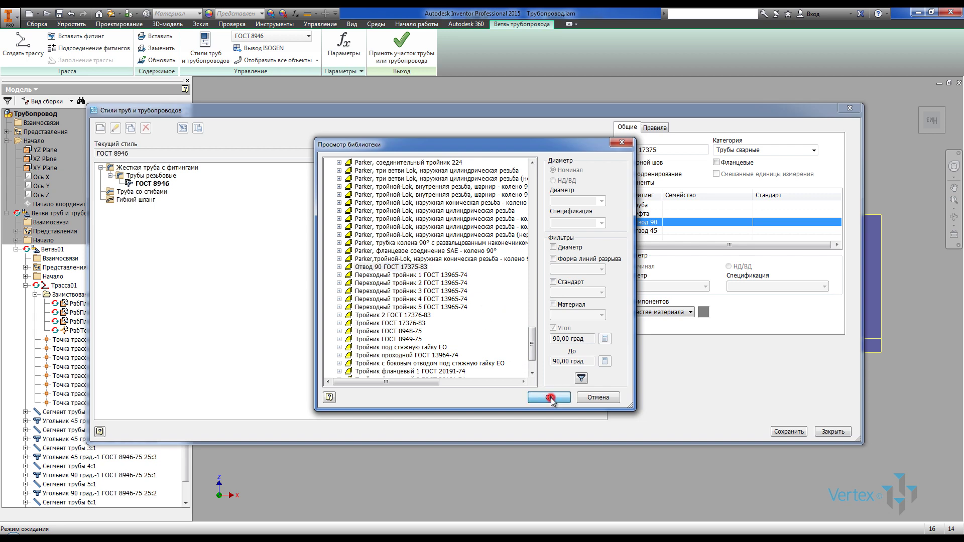
Step: Assign the library family Отвод 45 ГОСТ 17375-83 to the style's 45° elbow component
{"action": "left_click", "coordinate": [670, 231]}
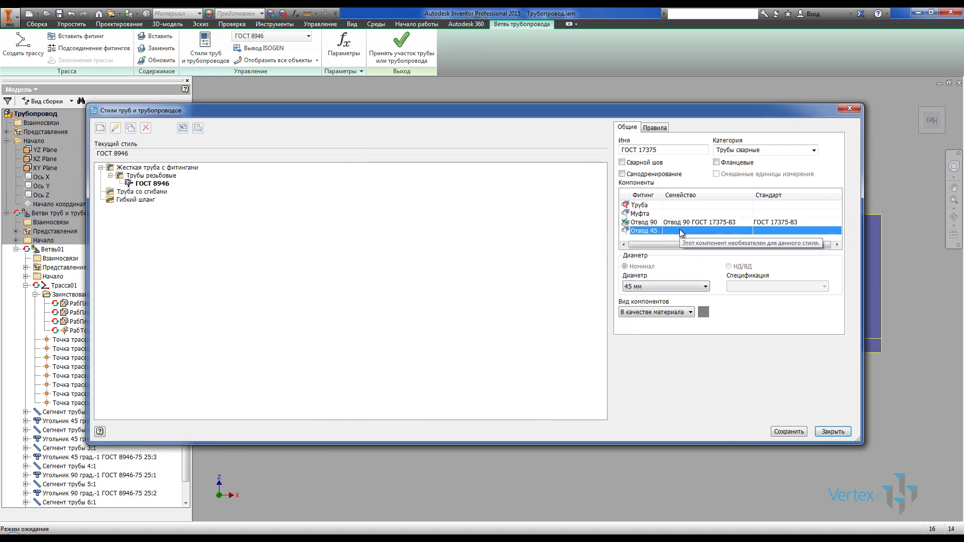
{"action": "double_click", "coordinate": [679, 231]}
{"action": "left_click", "coordinate": [408, 171]}
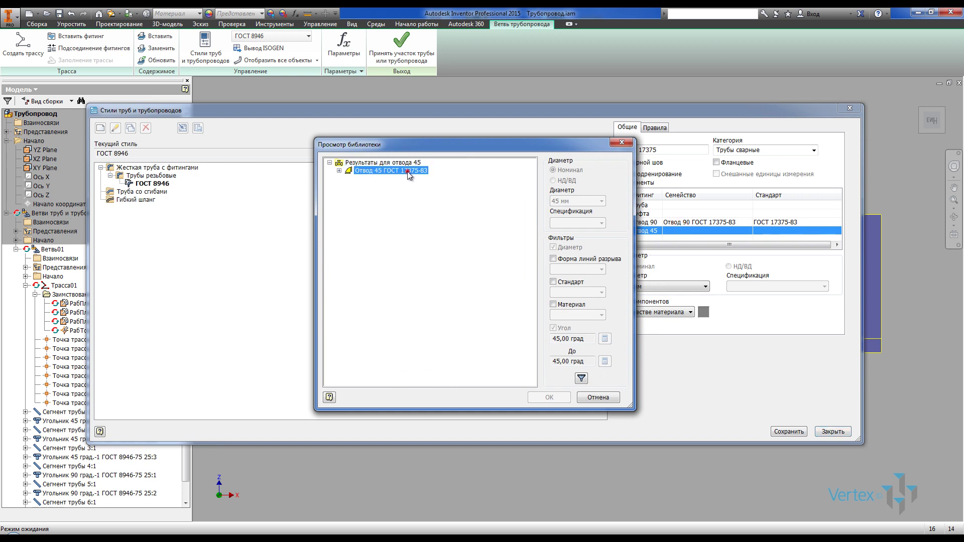
{"action": "left_click", "coordinate": [339, 171]}
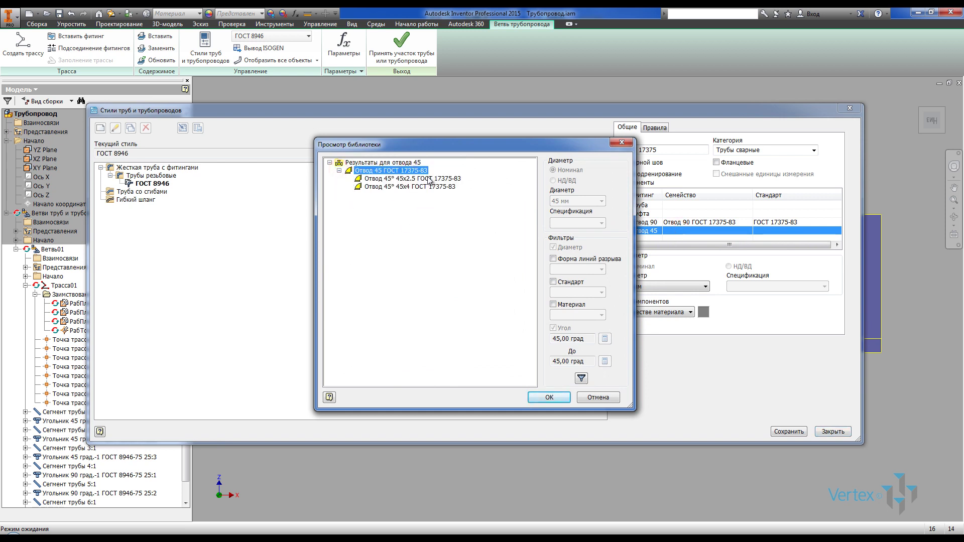
{"action": "left_click", "coordinate": [549, 398]}
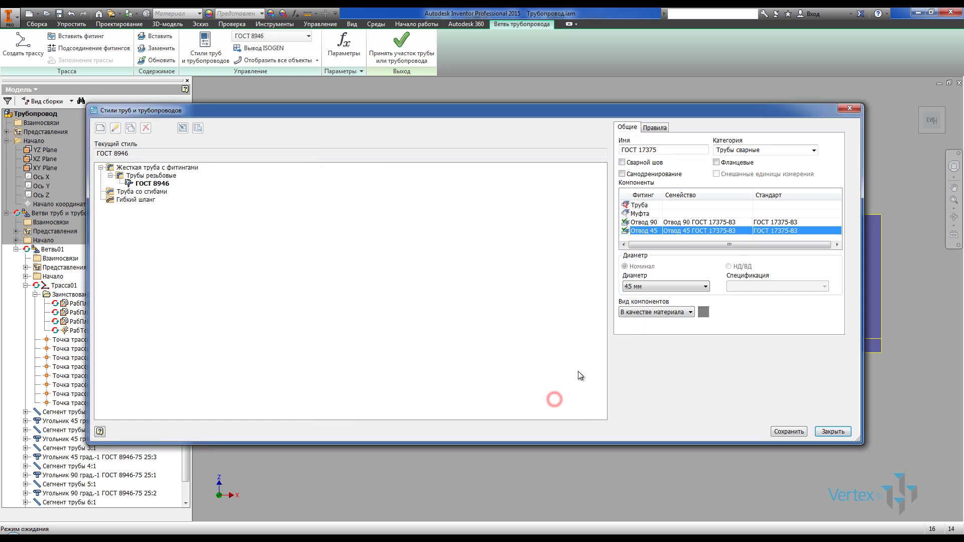
Step: Assign the library family Труба ГОСТ 8734-75 to the style's pipe component
{"action": "left_click", "coordinate": [681, 206]}
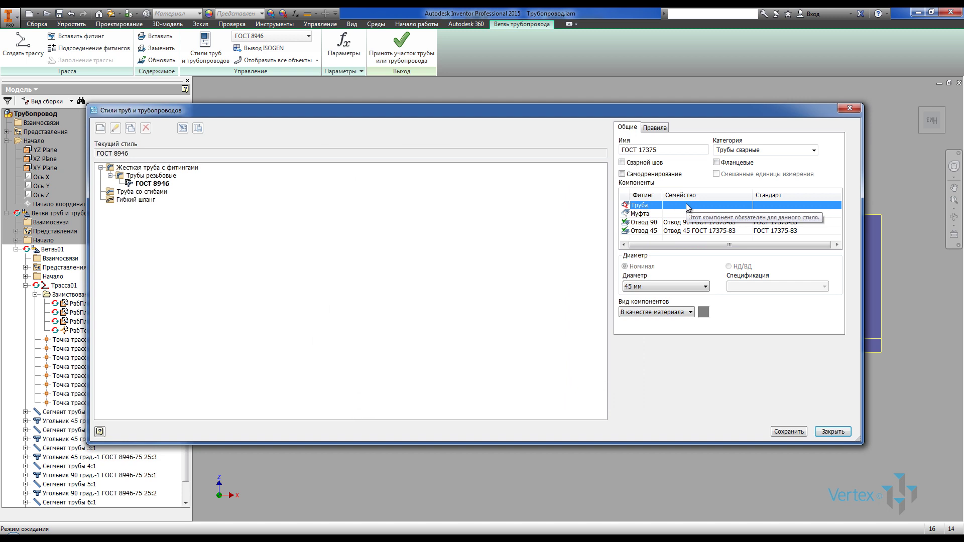
{"action": "double_click", "coordinate": [686, 206]}
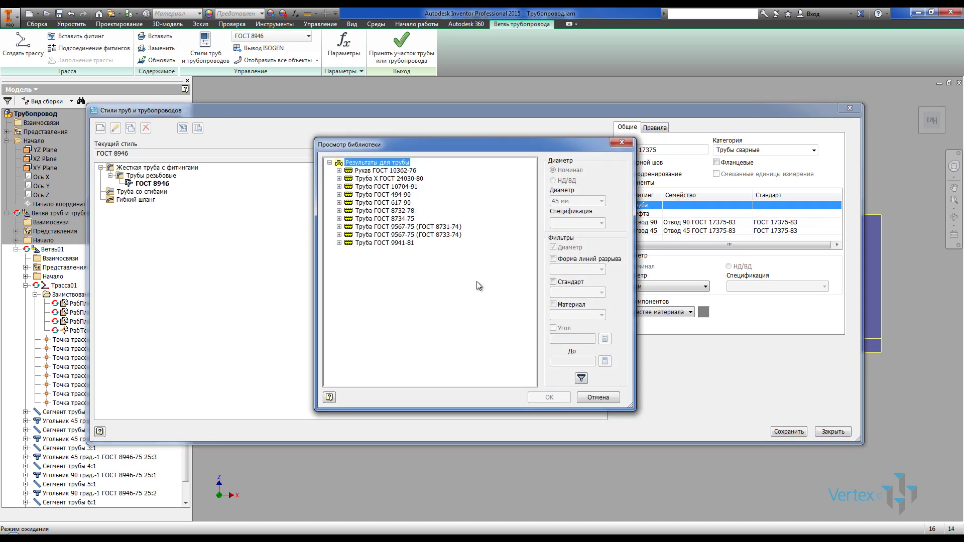
{"action": "left_click", "coordinate": [405, 219]}
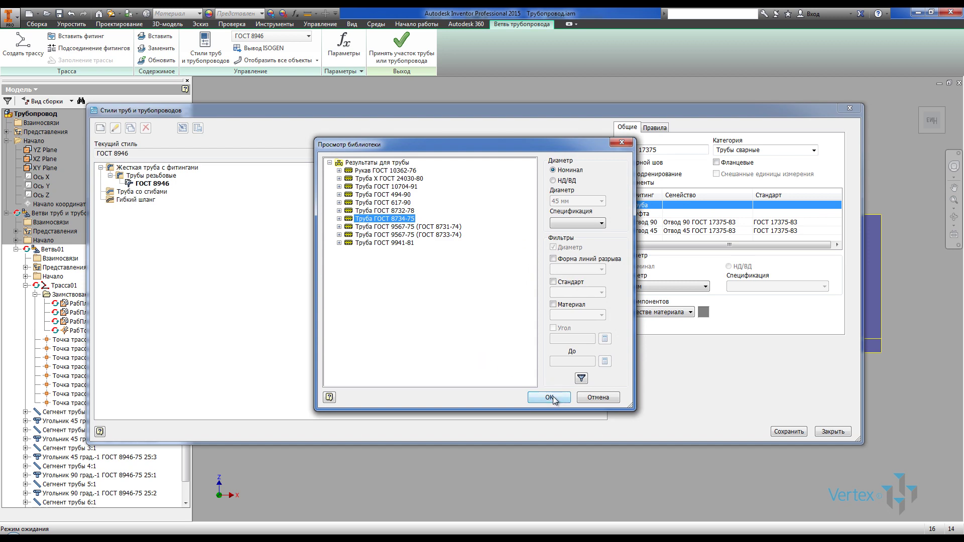
{"action": "left_click", "coordinate": [550, 397]}
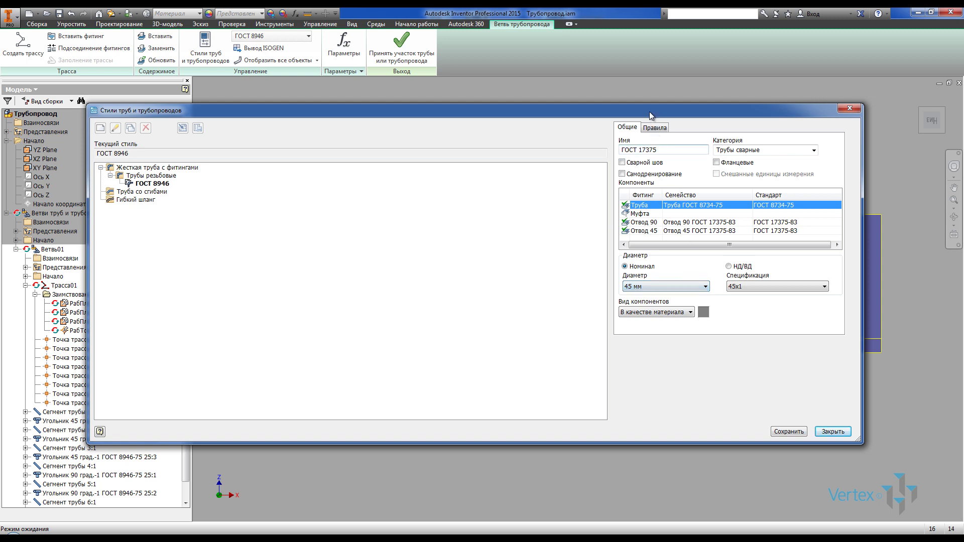
Step: In the style's rules, set the minimum segment length and the increment to 1 mm each, and fill in the maximum length
{"action": "left_click", "coordinate": [654, 127]}
{"action": "left_click_drag", "start_coordinate": [600, 163], "coordinate": [582, 167]}
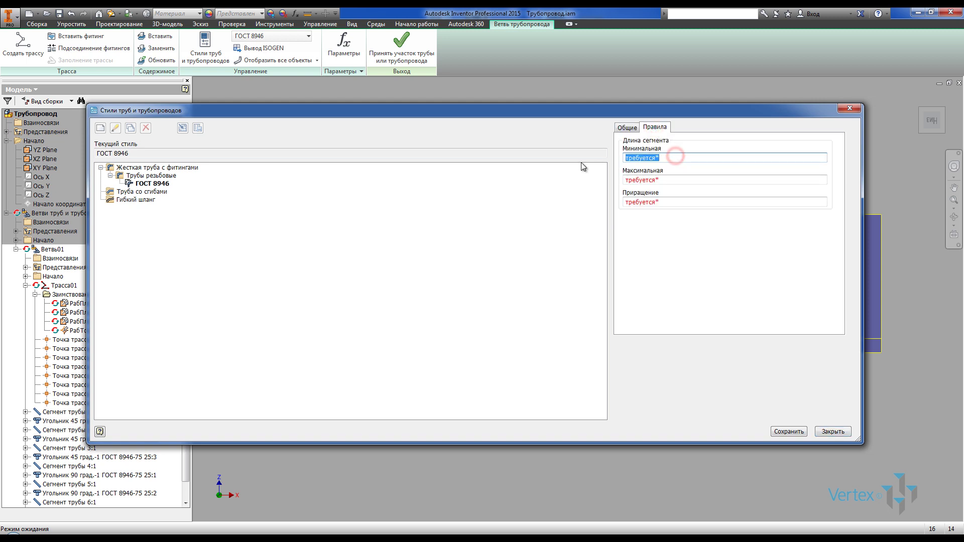
{"action": "type", "text": "1"}
{"action": "left_click", "coordinate": [667, 179]}
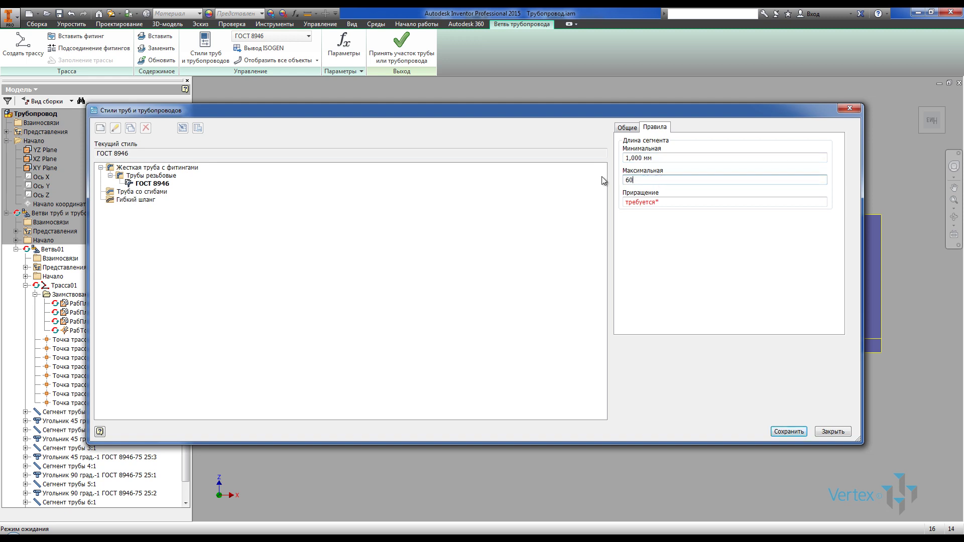
{"action": "left_click", "coordinate": [676, 200]}
{"action": "type", "text": "1"}
Step: Set the ГОСТ 17375 style's specification to 45x3 and save the style
{"action": "left_click", "coordinate": [636, 129]}
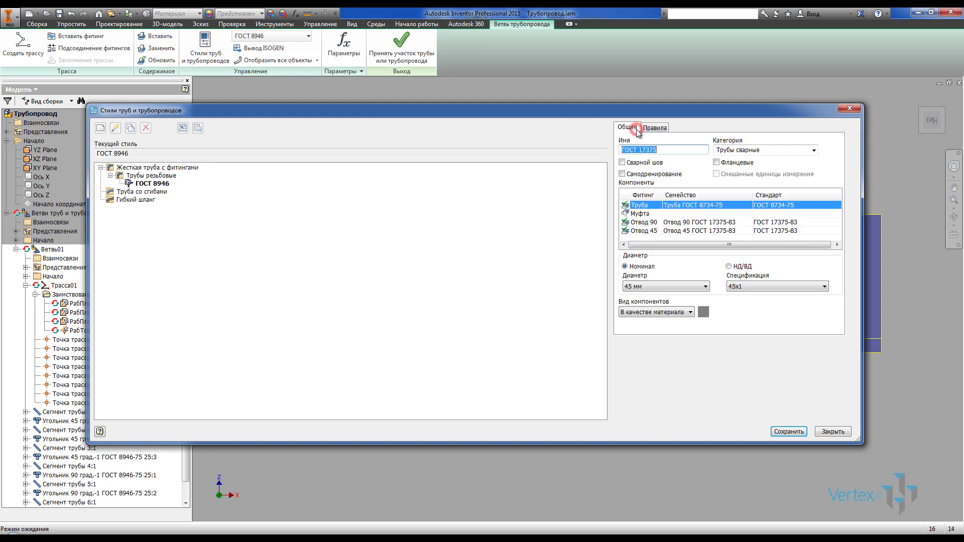
{"action": "left_click", "coordinate": [766, 288]}
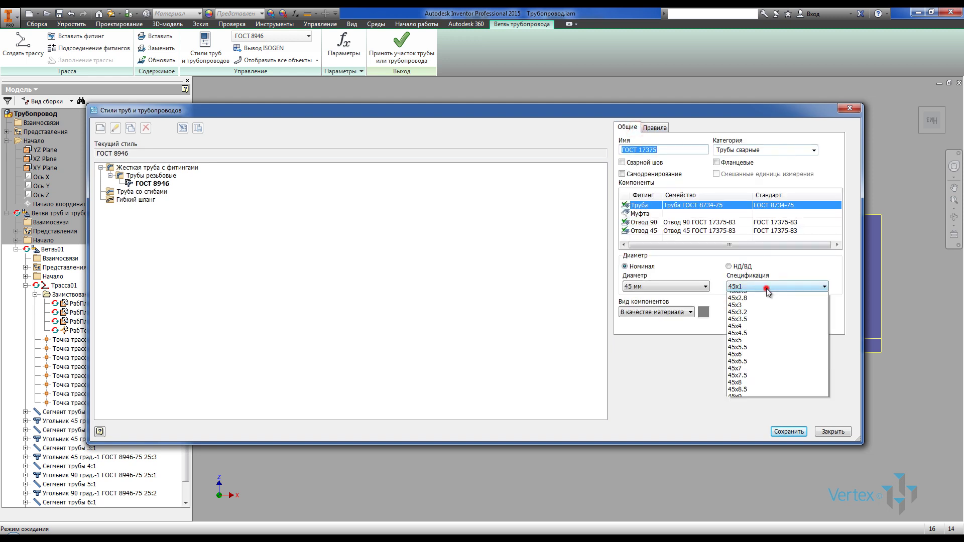
{"action": "left_click", "coordinate": [747, 373]}
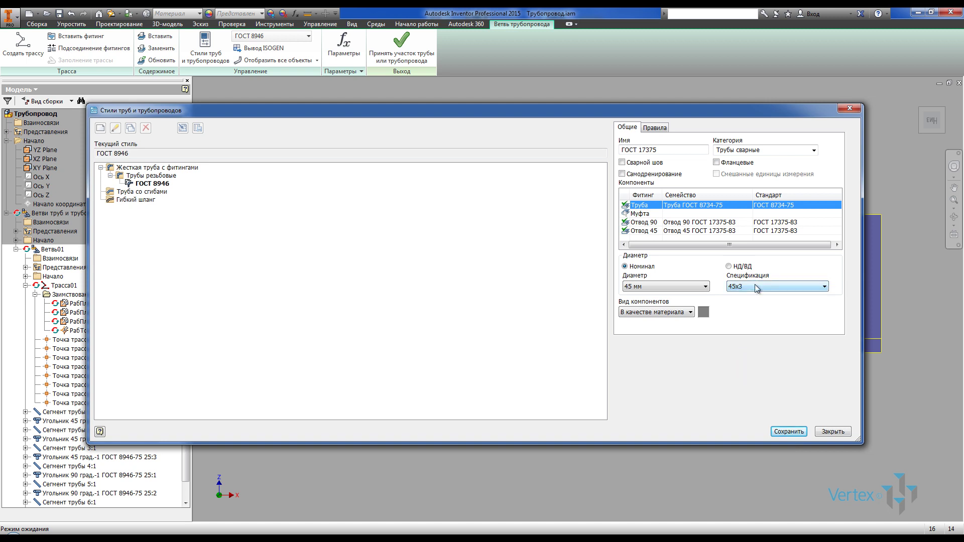
{"action": "left_click", "coordinate": [799, 433]}
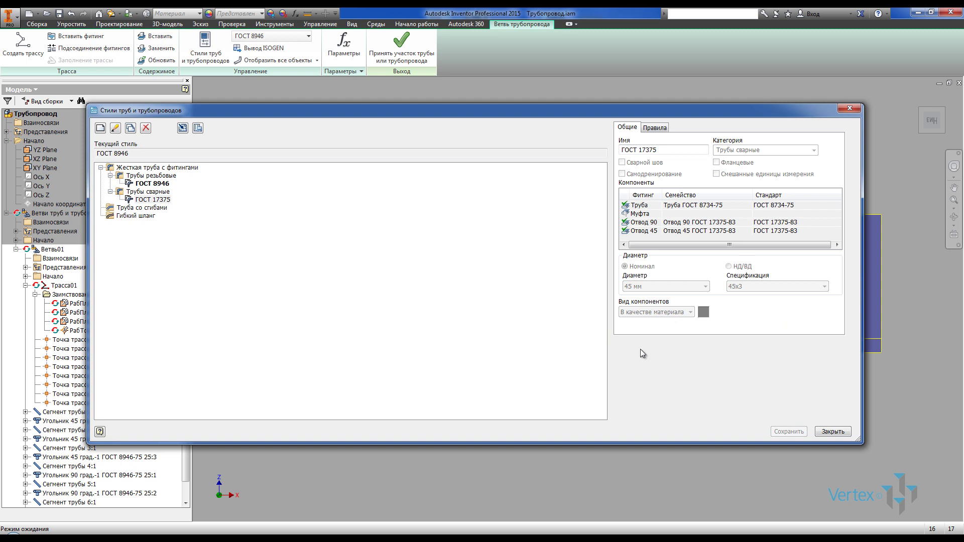
Step: Review the Трубы резьбовые and Трубы сварные categories in the style tree, and close the style editor
{"action": "left_click", "coordinate": [111, 176]}
{"action": "left_click", "coordinate": [111, 183]}
{"action": "left_click", "coordinate": [157, 176]}
{"action": "left_click", "coordinate": [153, 183]}
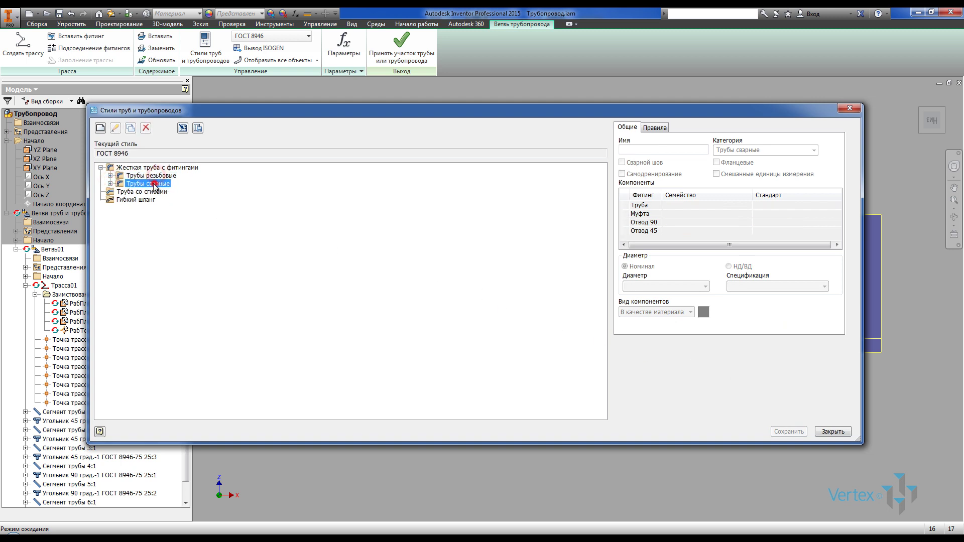
{"action": "left_click", "coordinate": [111, 183]}
{"action": "left_click", "coordinate": [110, 176]}
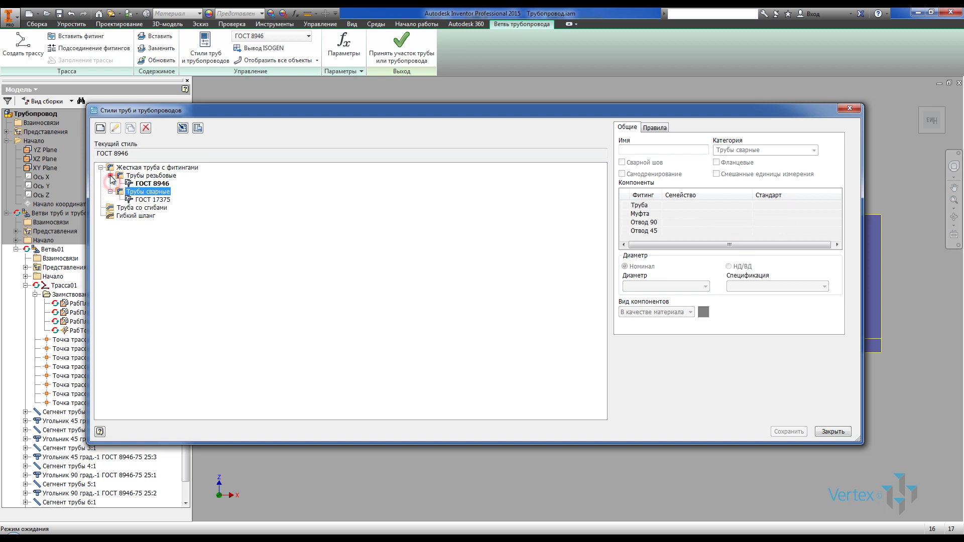
{"action": "left_click", "coordinate": [823, 433]}
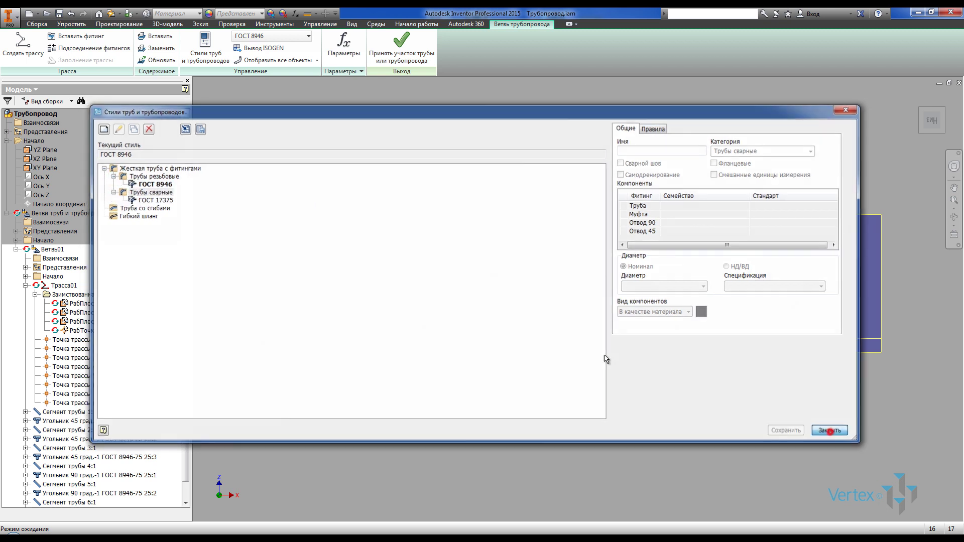
Step: Open route Трасса01 for editing, switch its style to ГОСТ 17375, and accept the route
{"action": "left_click", "coordinate": [45, 285]}
{"action": "double_click", "coordinate": [44, 285]}
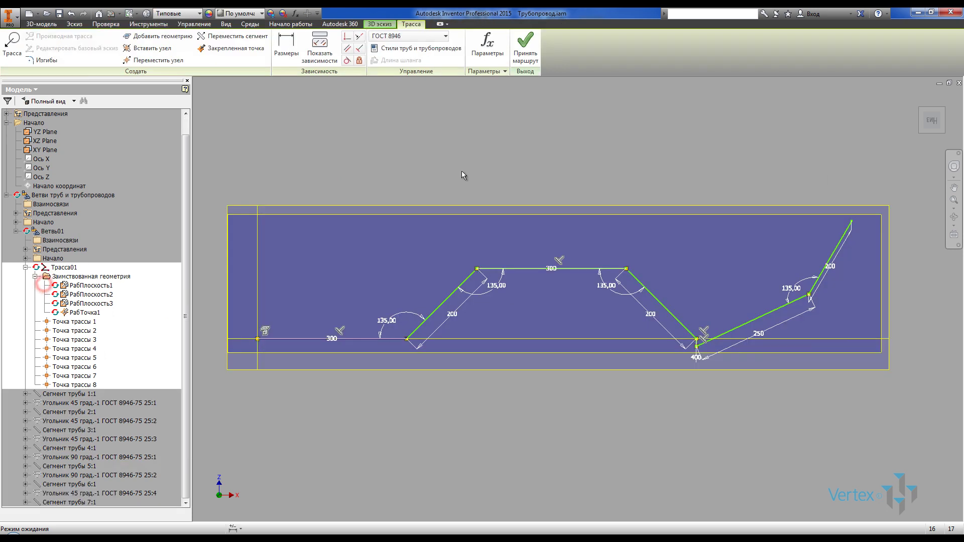
{"action": "middle_click_drag", "start_coordinate": [415, 172], "coordinate": [433, 187], "text": "shift"}
{"action": "left_click", "coordinate": [418, 140]}
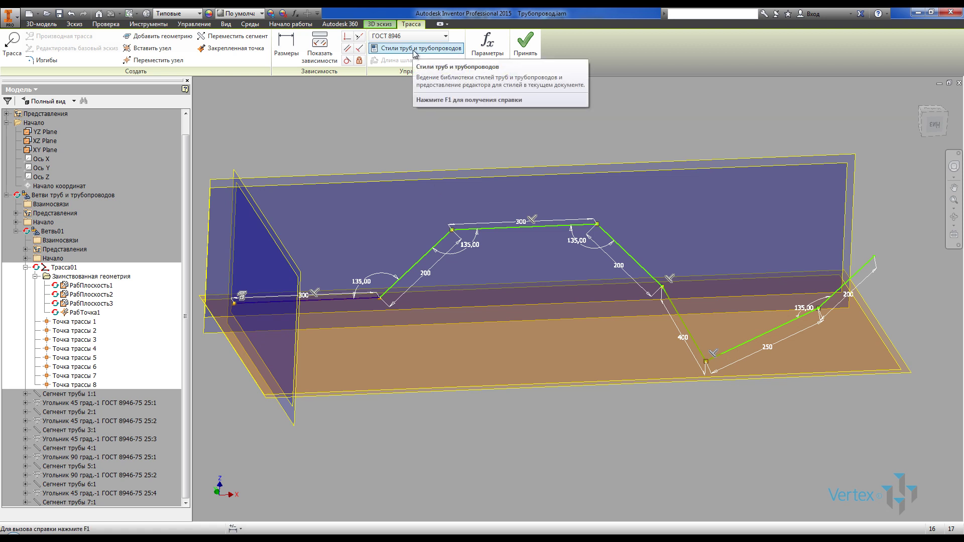
{"action": "left_click", "coordinate": [395, 36]}
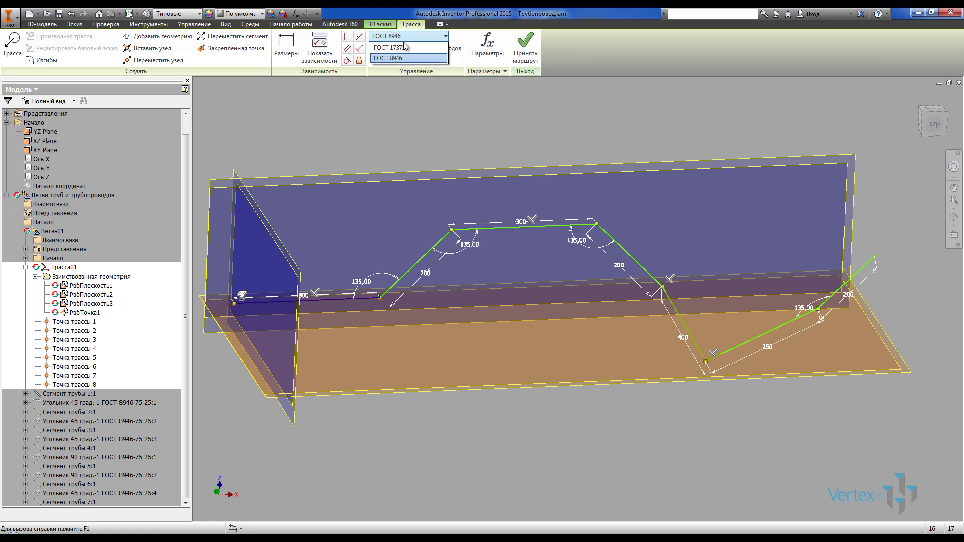
{"action": "left_click", "coordinate": [398, 47]}
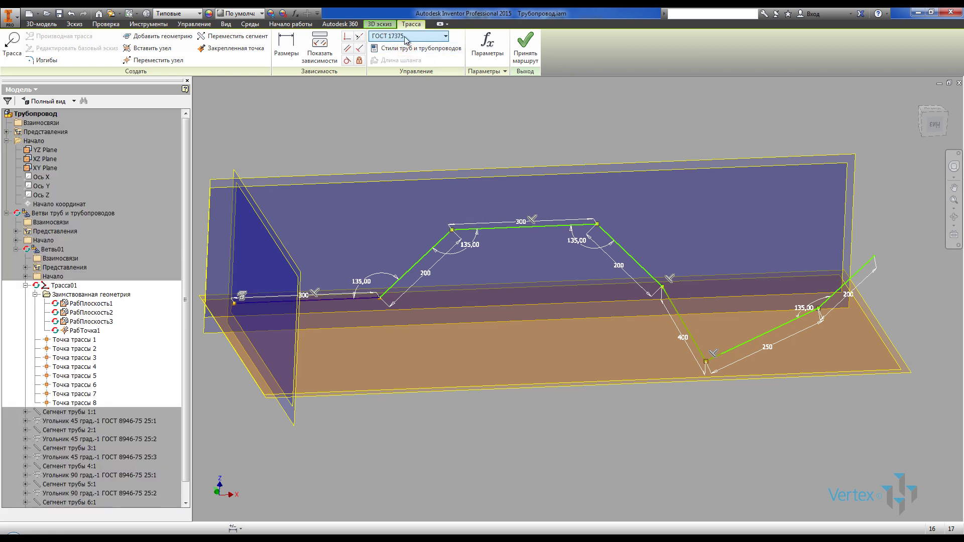
{"action": "left_click", "coordinate": [524, 45]}
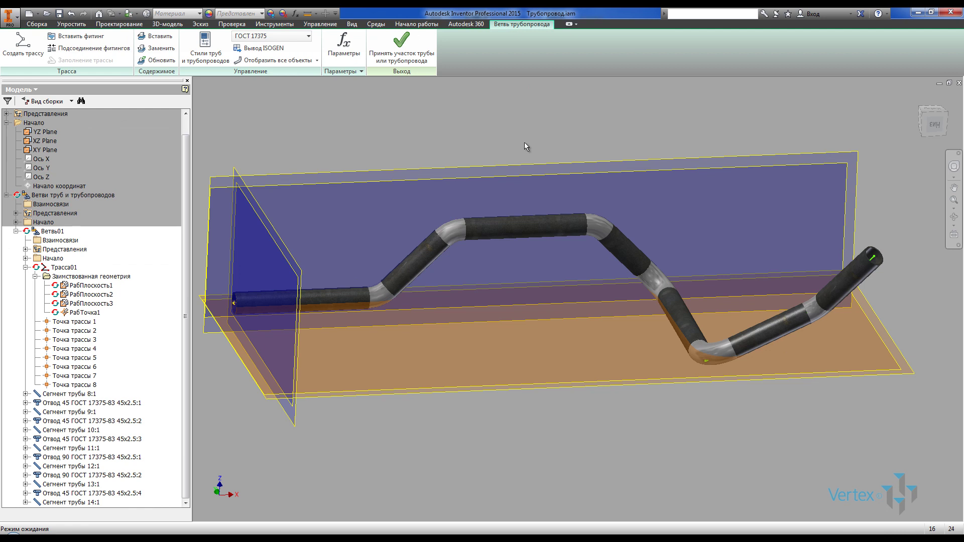
Step: Examine the welded pipe run as a whole and a 45° elbow joint up close
{"action": "middle_click_drag", "start_coordinate": [516, 195], "coordinate": [503, 177], "text": "shift"}
{"action": "left_click", "coordinate": [497, 157]}
{"action": "left_click", "coordinate": [933, 124]}
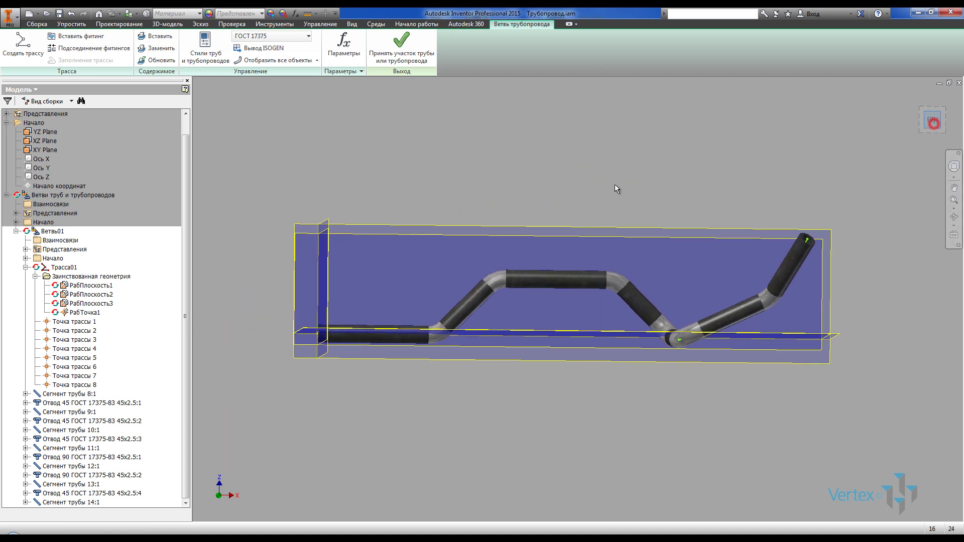
{"action": "middle_click", "coordinate": [566, 180]}
{"action": "middle_click", "coordinate": [566, 179]}
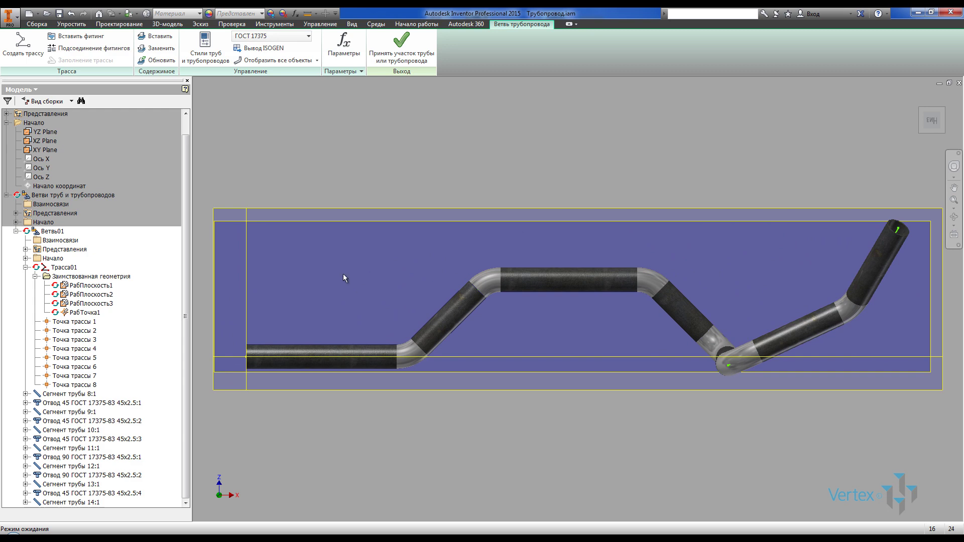
{"action": "middle_click_drag", "start_coordinate": [430, 258], "coordinate": [478, 280], "text": "shift"}
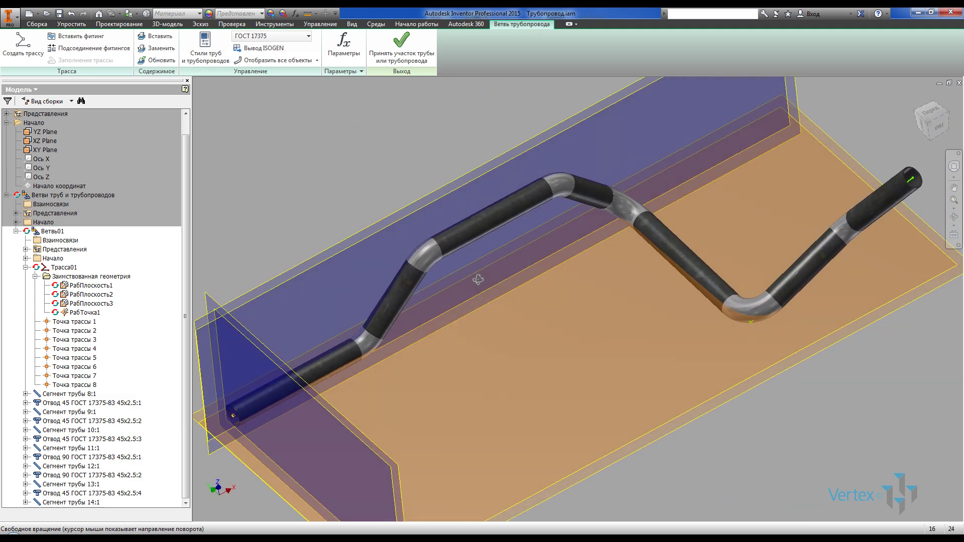
{"action": "key", "text": "Escape"}
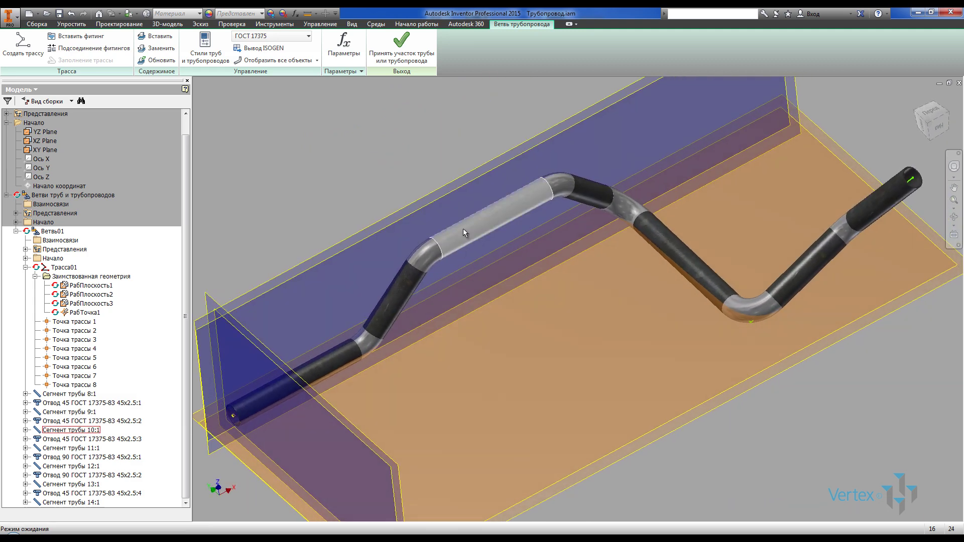
{"action": "scroll", "coordinate": [356, 355], "scroll_direction": "up", "scroll_amount": 8}
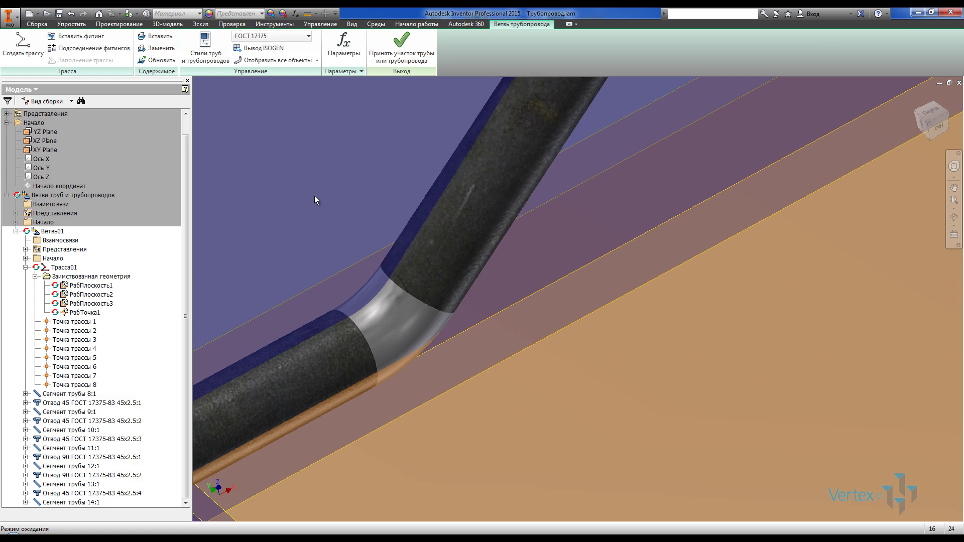
Step: Edit the ГОСТ 17375 style to use the Серебро component appearance, save it and close the style editor
{"action": "left_click", "coordinate": [210, 53]}
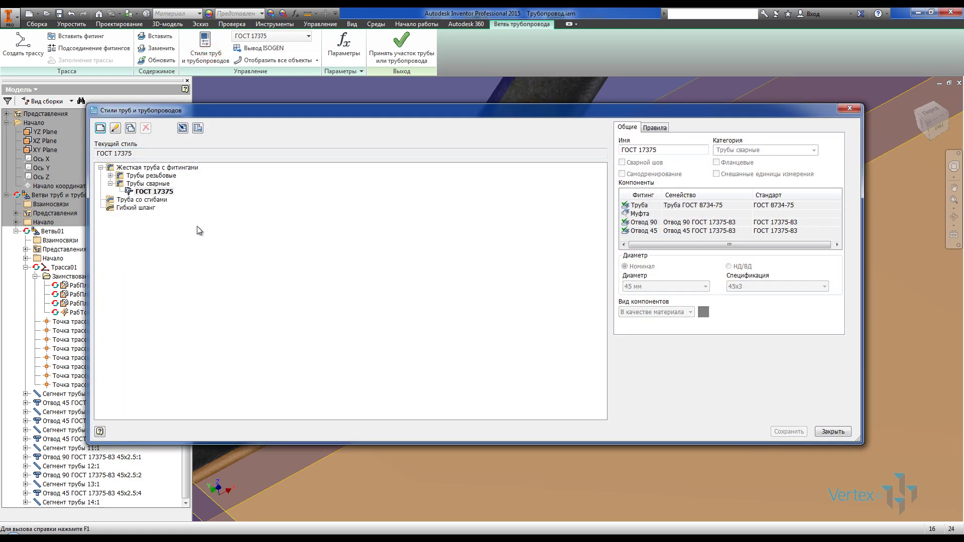
{"action": "left_click", "coordinate": [166, 194]}
{"action": "left_click", "coordinate": [115, 128]}
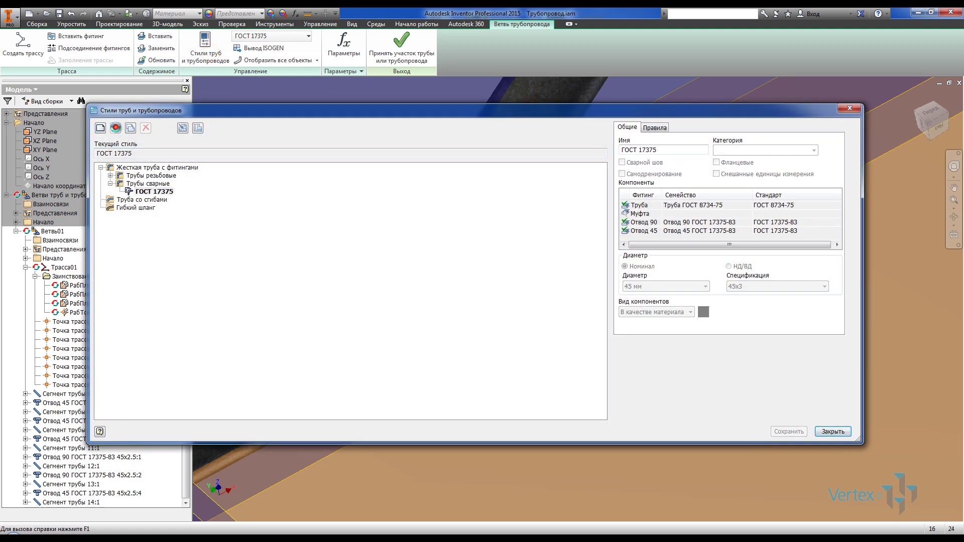
{"action": "left_click", "coordinate": [690, 312]}
{"action": "left_click_drag", "start_coordinate": [689, 343], "coordinate": [697, 477]}
{"action": "left_click", "coordinate": [667, 469]}
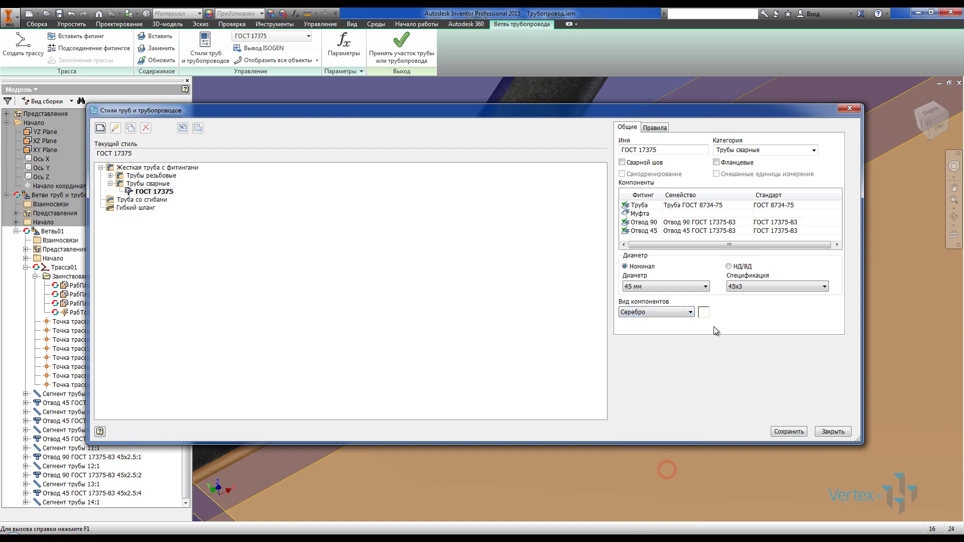
{"action": "left_click", "coordinate": [789, 432]}
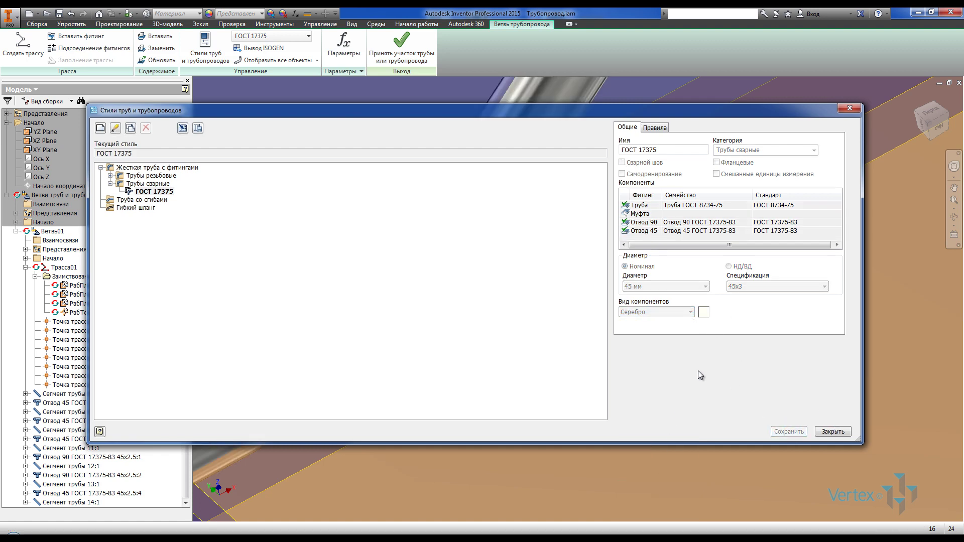
{"action": "mouse_move", "coordinate": [523, 110]}
{"action": "left_mouse_down"}
{"action": "mouse_move", "coordinate": [531, 459]}
{"action": "mouse_move", "coordinate": [527, 126]}
{"action": "left_mouse_up"}
{"action": "left_click", "coordinate": [835, 447]}
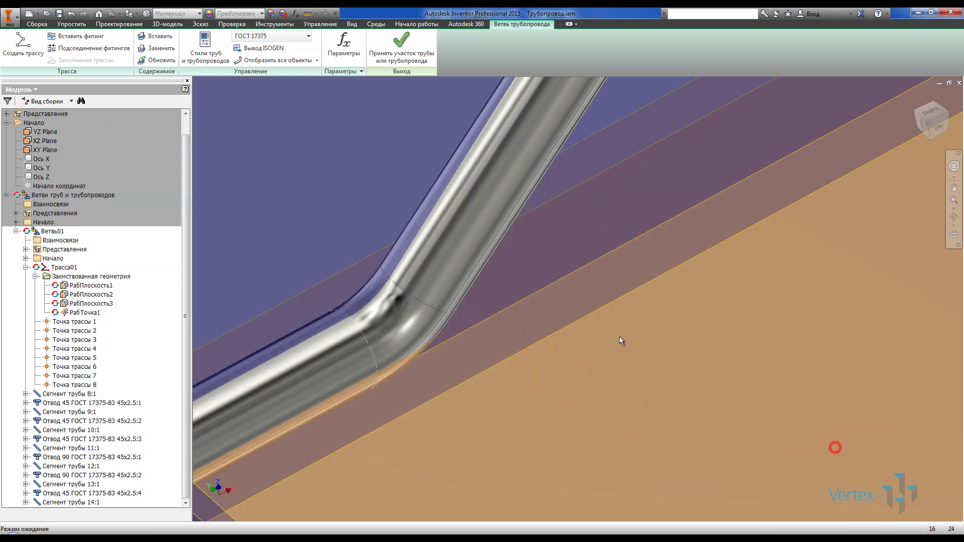
Step: Inspect the silver pipe run and the joint between the second 45° elbow and its adjoining pipe segment
{"action": "scroll", "coordinate": [609, 279], "scroll_direction": "up", "scroll_amount": 3}
{"action": "middle_click_drag", "start_coordinate": [610, 280], "coordinate": [545, 236]}
{"action": "scroll", "coordinate": [526, 298], "scroll_direction": "up", "scroll_amount": 2}
{"action": "scroll", "coordinate": [518, 211], "scroll_direction": "down", "scroll_amount": 3}
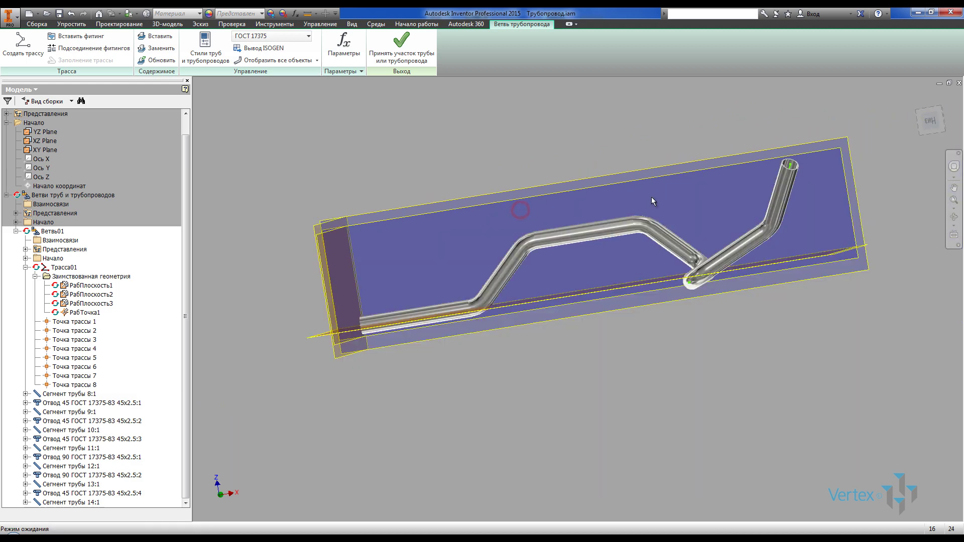
{"action": "scroll", "coordinate": [503, 252], "scroll_direction": "up", "scroll_amount": 5}
{"action": "left_click", "coordinate": [577, 227]}
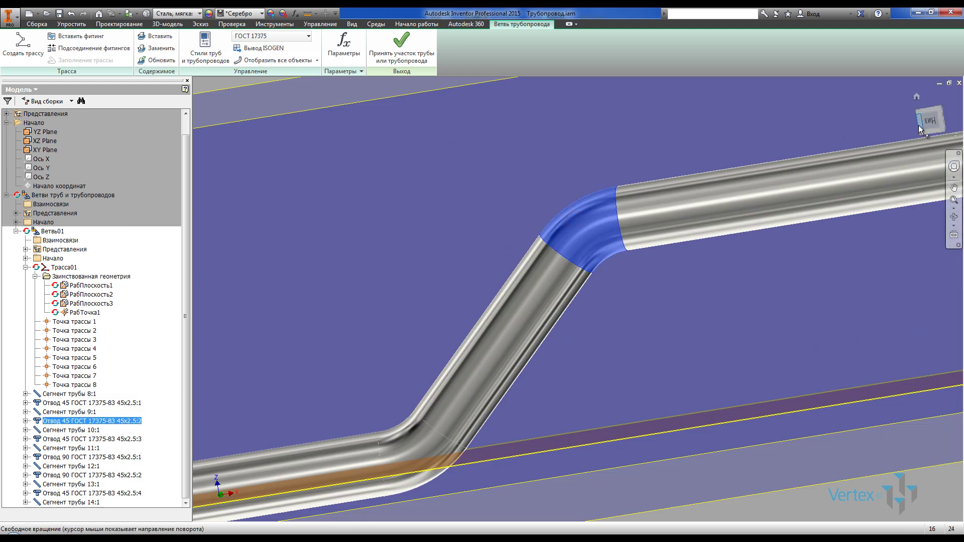
{"action": "scroll", "coordinate": [586, 286], "scroll_direction": "up", "scroll_amount": 8}
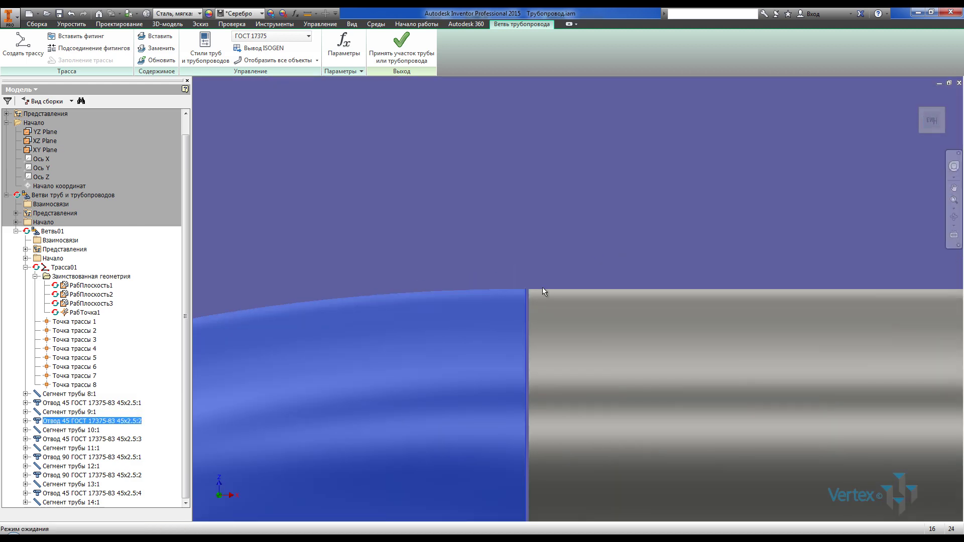
{"action": "scroll", "coordinate": [534, 281], "scroll_direction": "down", "scroll_amount": 6}
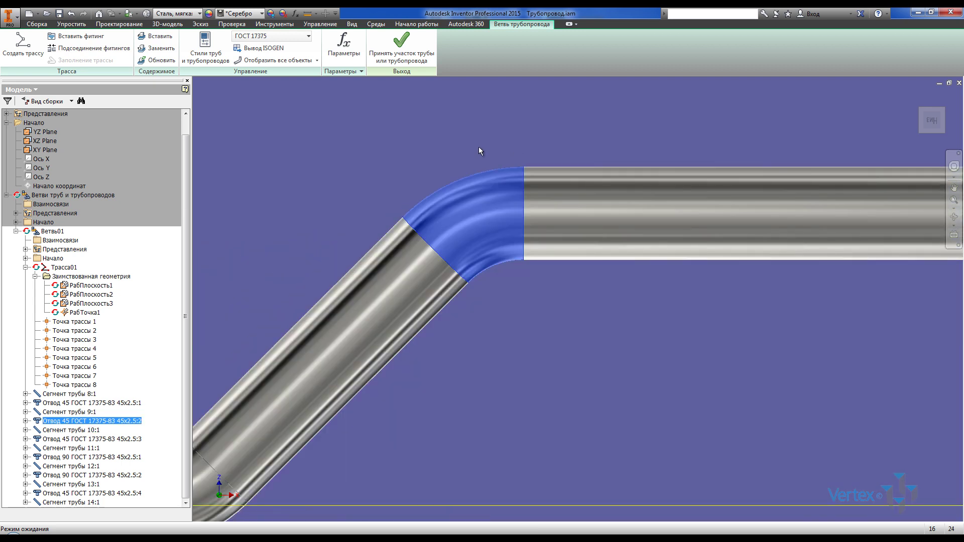
{"action": "left_click", "coordinate": [463, 145]}
{"action": "scroll", "coordinate": [556, 136], "scroll_direction": "down", "scroll_amount": 5}
{"action": "scroll", "coordinate": [582, 233], "scroll_direction": "down", "scroll_amount": 2}
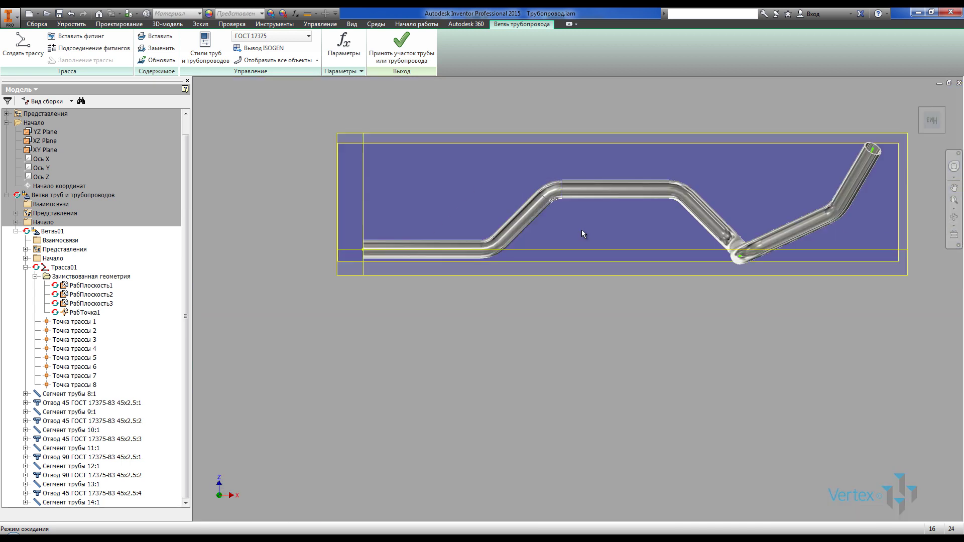
{"action": "middle_click_drag", "start_coordinate": [582, 232], "coordinate": [543, 258]}
Step: Switch the model display to a shaded visual style with edges and inspect the pipe joints along the run
{"action": "left_click", "coordinate": [352, 24]}
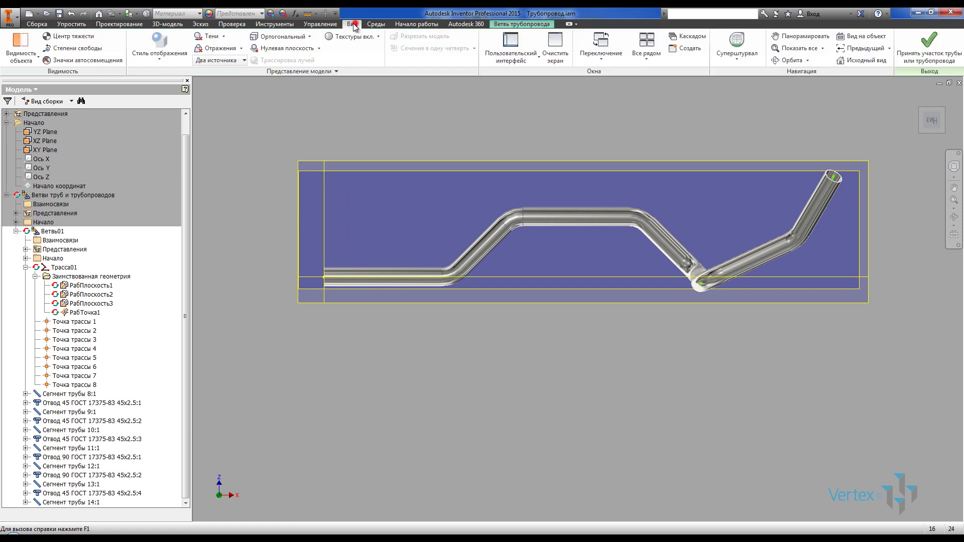
{"action": "left_click", "coordinate": [170, 69]}
{"action": "left_click", "coordinate": [189, 121]}
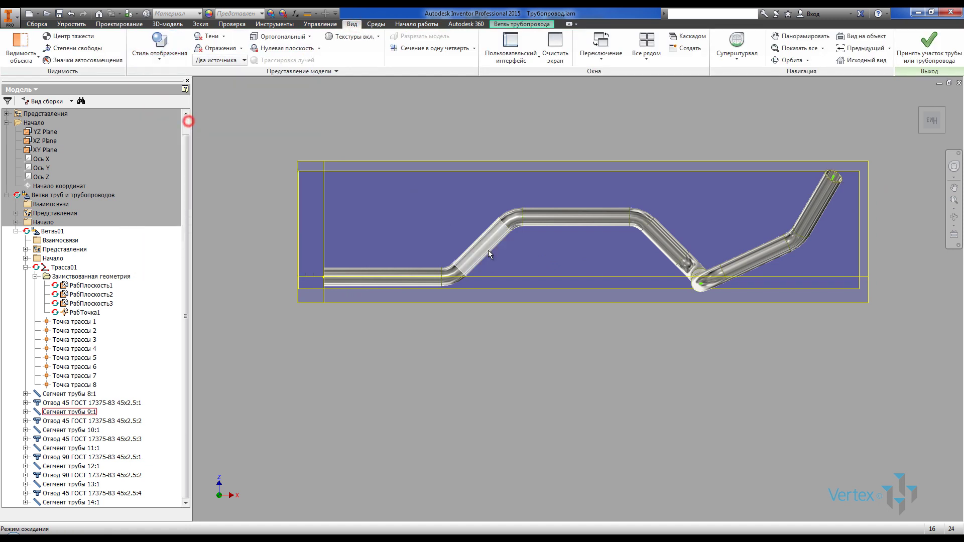
{"action": "scroll", "coordinate": [520, 256], "scroll_direction": "up", "scroll_amount": 4}
{"action": "middle_click_drag", "start_coordinate": [533, 234], "coordinate": [311, 297]}
{"action": "scroll", "coordinate": [348, 280], "scroll_direction": "down", "scroll_amount": 2}
{"action": "scroll", "coordinate": [426, 311], "scroll_direction": "down", "scroll_amount": 2}
{"action": "middle_click_drag", "start_coordinate": [426, 309], "coordinate": [508, 309], "text": "shift"}
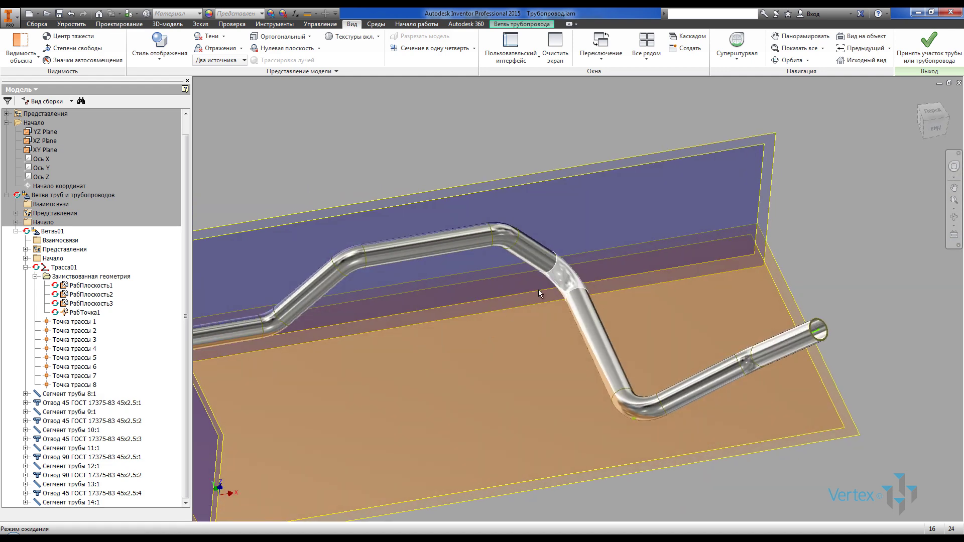
{"action": "scroll", "coordinate": [613, 234], "scroll_direction": "down", "scroll_amount": 2}
Step: Open Трасса01 for editing, try moving the free end of its last segment and undo the move
{"action": "double_click", "coordinate": [43, 267]}
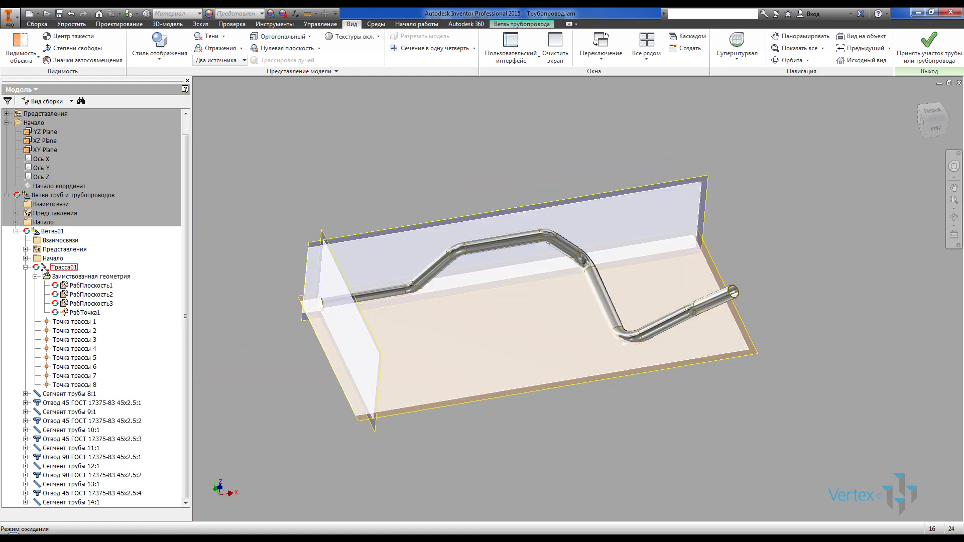
{"action": "left_click", "coordinate": [385, 171]}
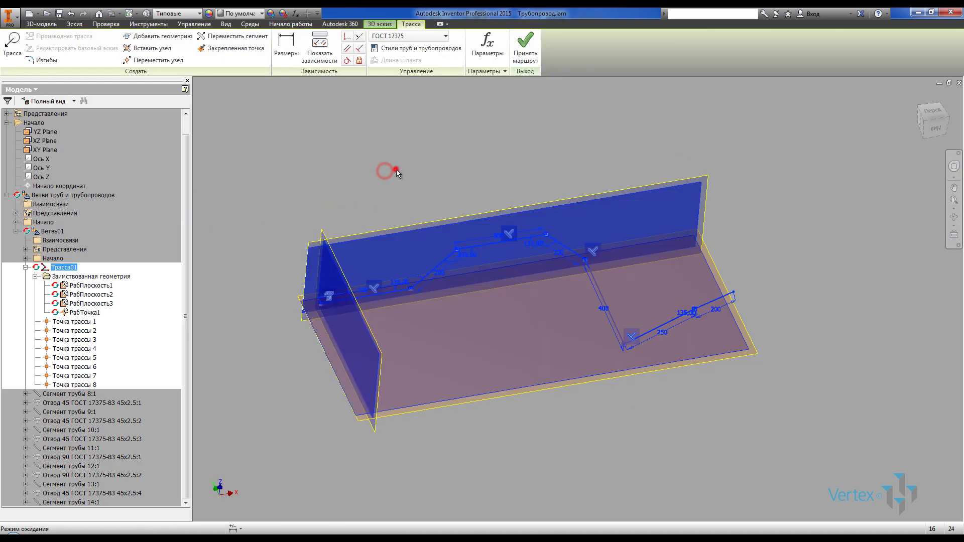
{"action": "scroll", "coordinate": [802, 245], "scroll_direction": "up", "scroll_amount": 3}
{"action": "middle_click_drag", "start_coordinate": [683, 313], "coordinate": [661, 267], "text": "shift"}
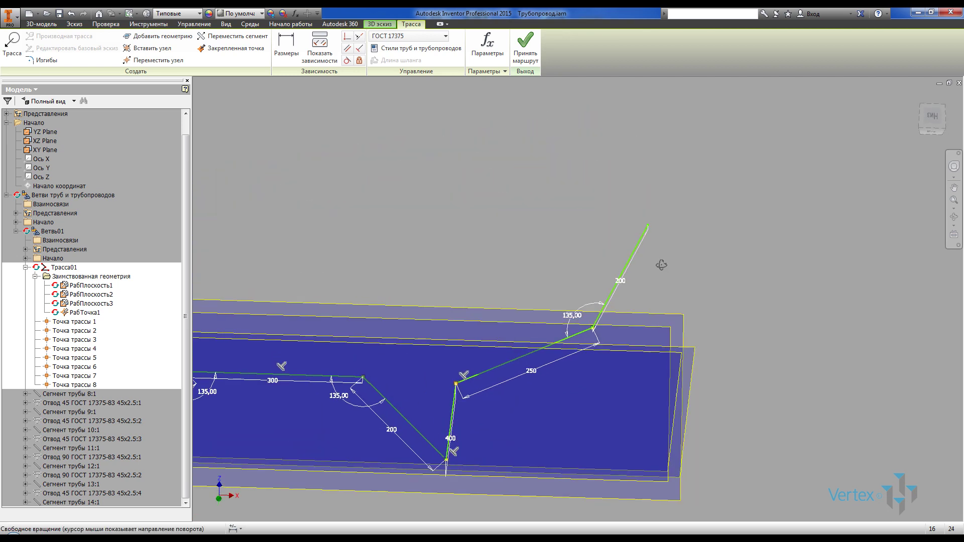
{"action": "left_click_drag", "start_coordinate": [657, 243], "coordinate": [578, 230]}
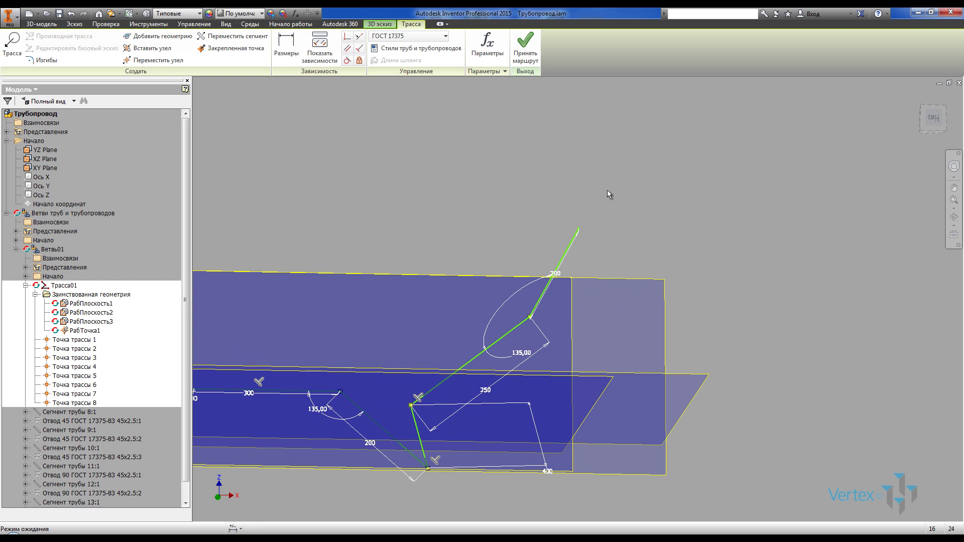
{"action": "key", "text": "ctrl+z"}
Step: Set the angle between the last two route segments to 130° and accept the route
{"action": "double_click", "coordinate": [574, 329]}
{"action": "type", "text": "130"}
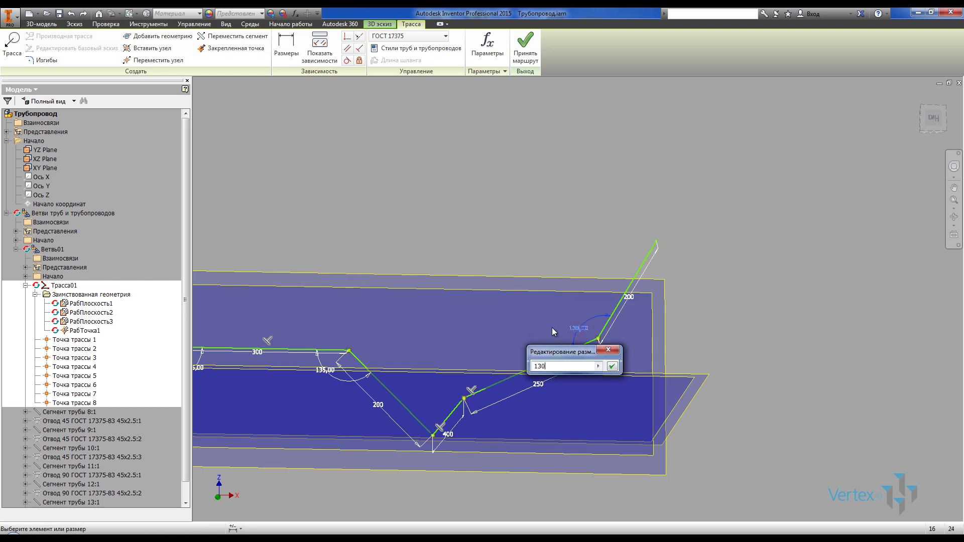
{"action": "key", "text": "Return"}
{"action": "left_click", "coordinate": [525, 46]}
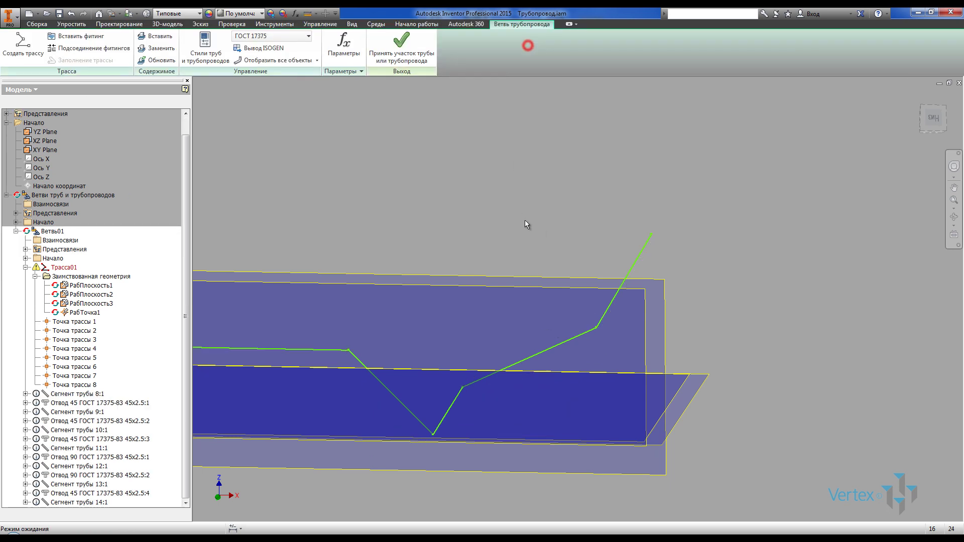
Step: Reopen Трасса01, undo the last angle change and return to the pipe branch
{"action": "left_click", "coordinate": [68, 268]}
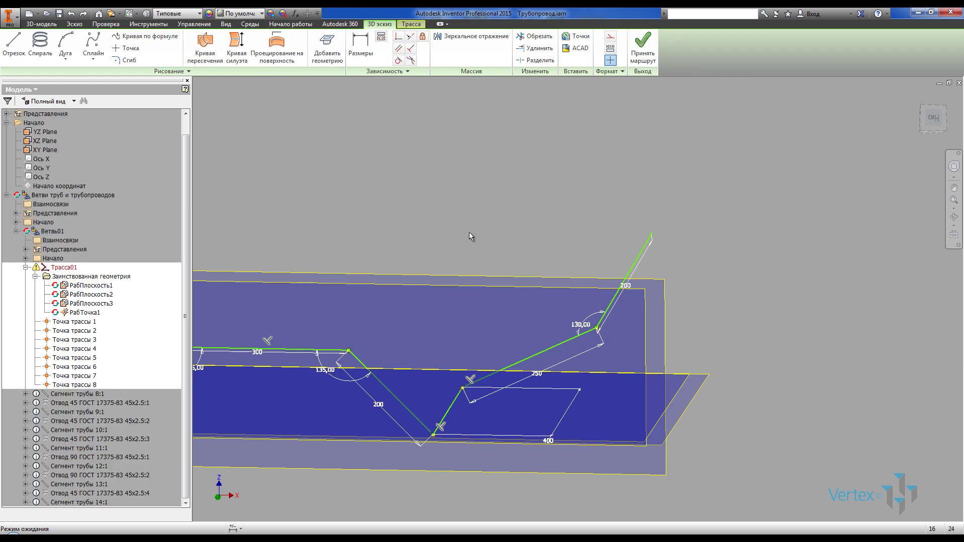
{"action": "key", "text": "ctrl+z"}
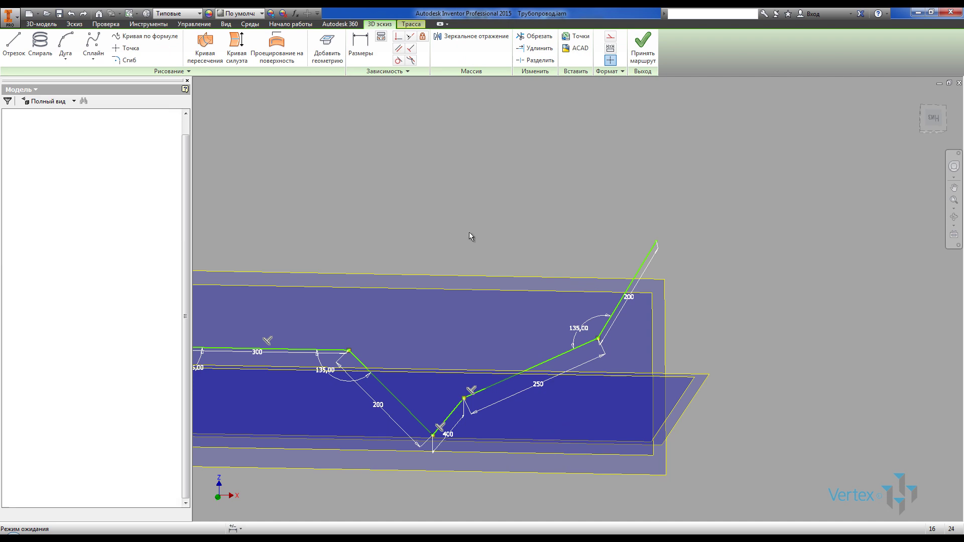
{"action": "middle_click_drag", "start_coordinate": [532, 218], "coordinate": [466, 243], "text": "shift"}
{"action": "scroll", "coordinate": [480, 236], "scroll_direction": "down", "scroll_amount": 3}
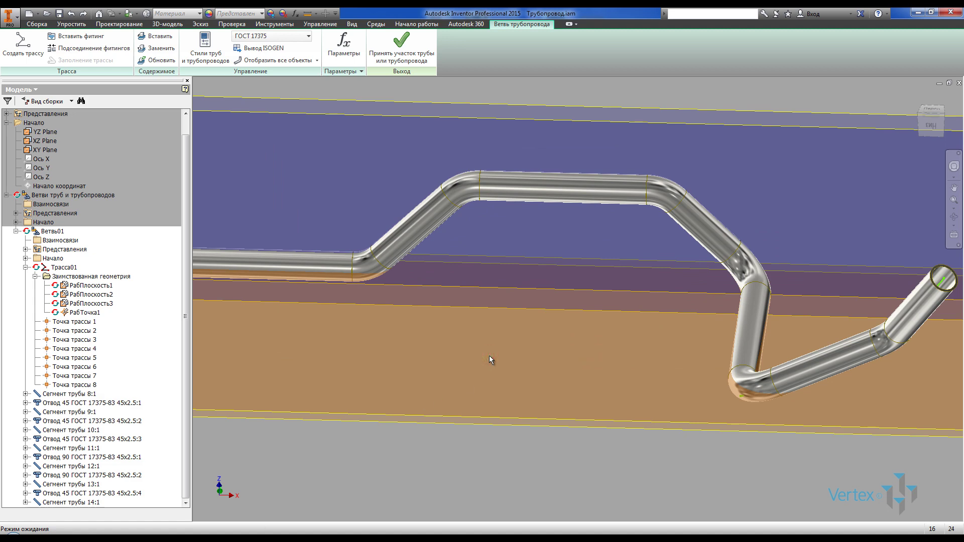
Step: Edit the ГОСТ 17375 style to a 57 mm diameter with the 57x5 specification, save it and close the style editor
{"action": "left_click", "coordinate": [204, 46]}
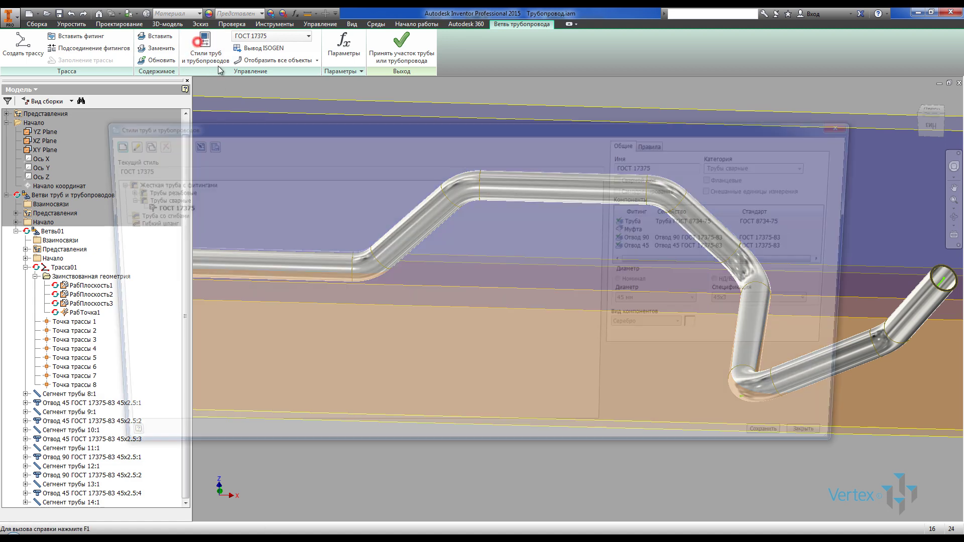
{"action": "left_click", "coordinate": [158, 207]}
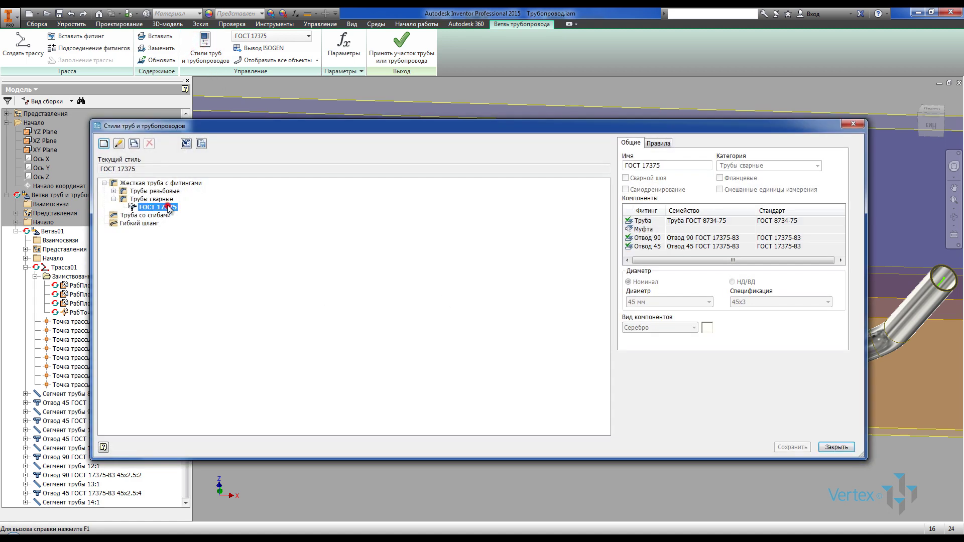
{"action": "left_click", "coordinate": [119, 144]}
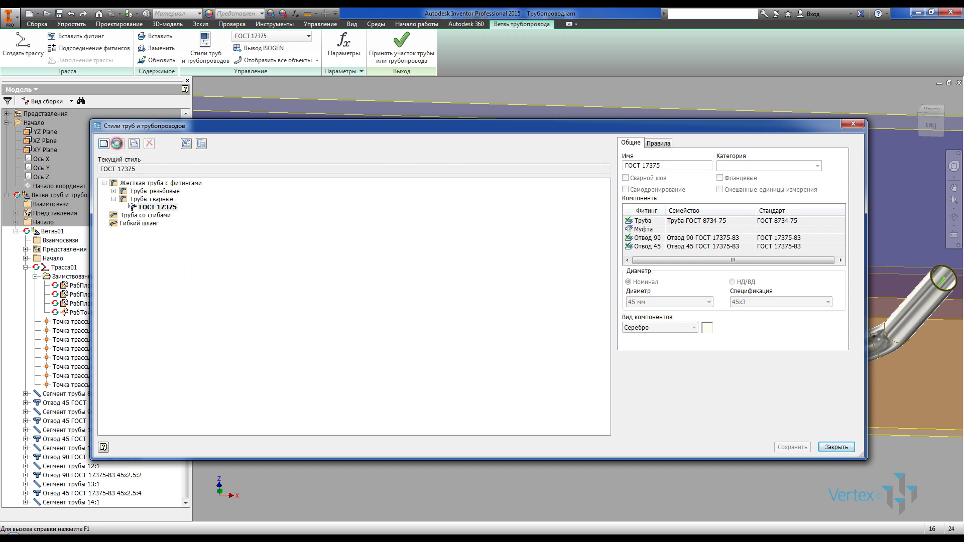
{"action": "left_click", "coordinate": [665, 302]}
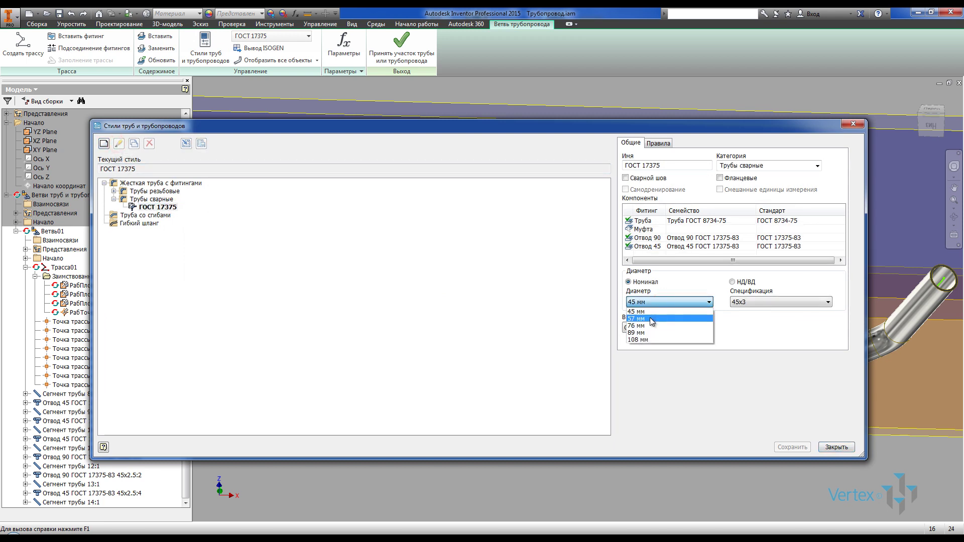
{"action": "left_click", "coordinate": [654, 317]}
{"action": "left_click", "coordinate": [556, 322]}
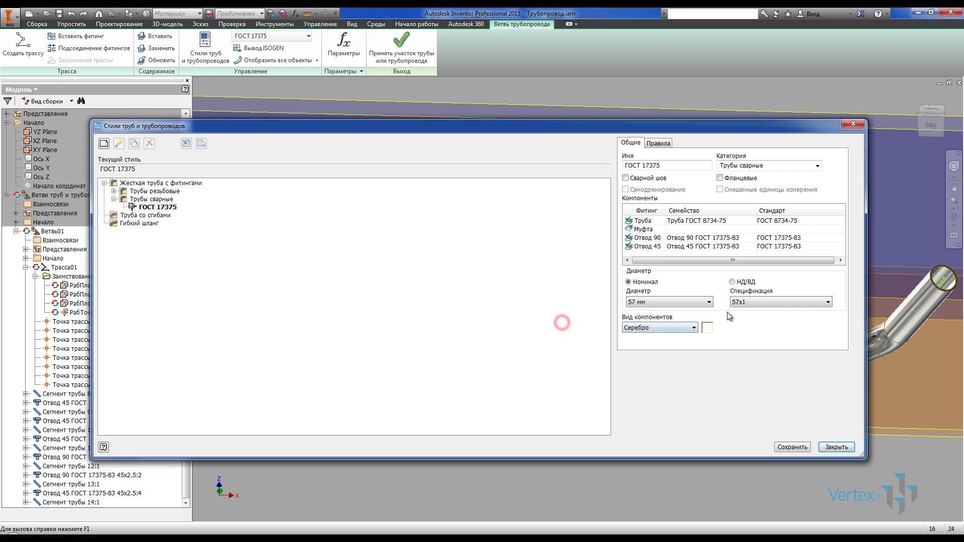
{"action": "left_click", "coordinate": [739, 304]}
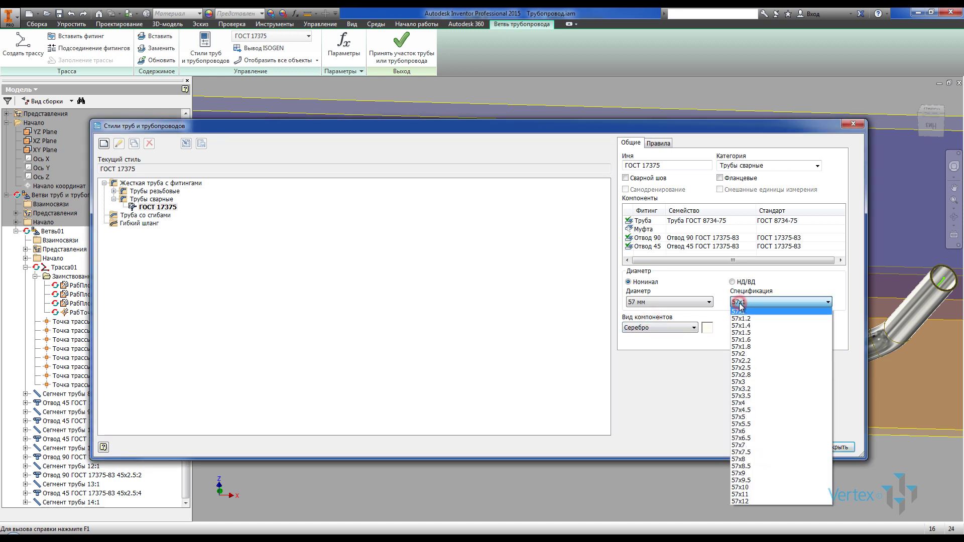
{"action": "left_click", "coordinate": [746, 417]}
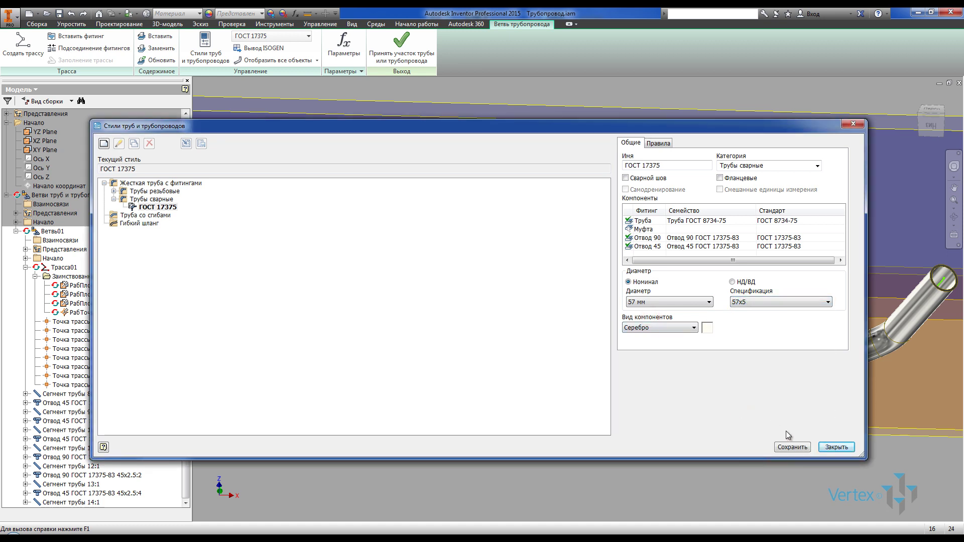
{"action": "left_click", "coordinate": [798, 447]}
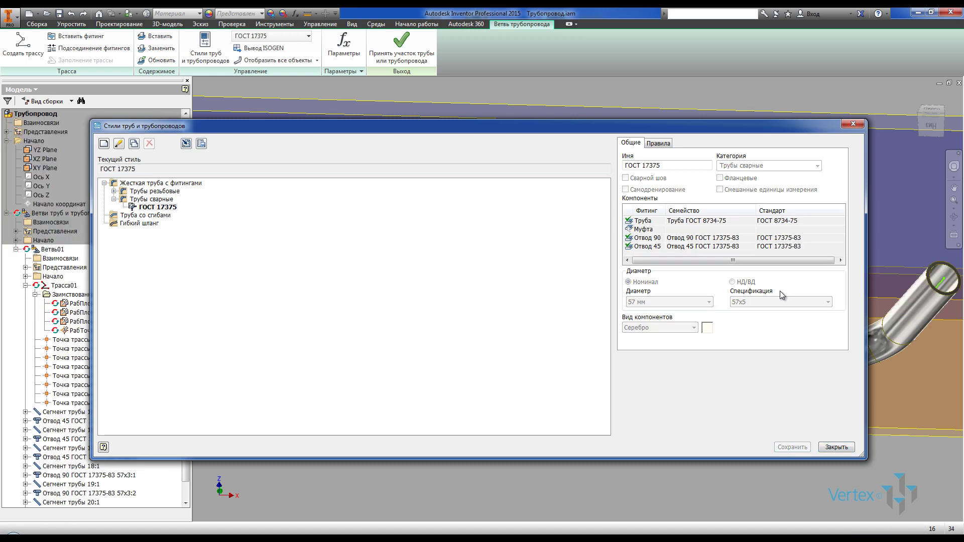
{"action": "left_click", "coordinate": [838, 448]}
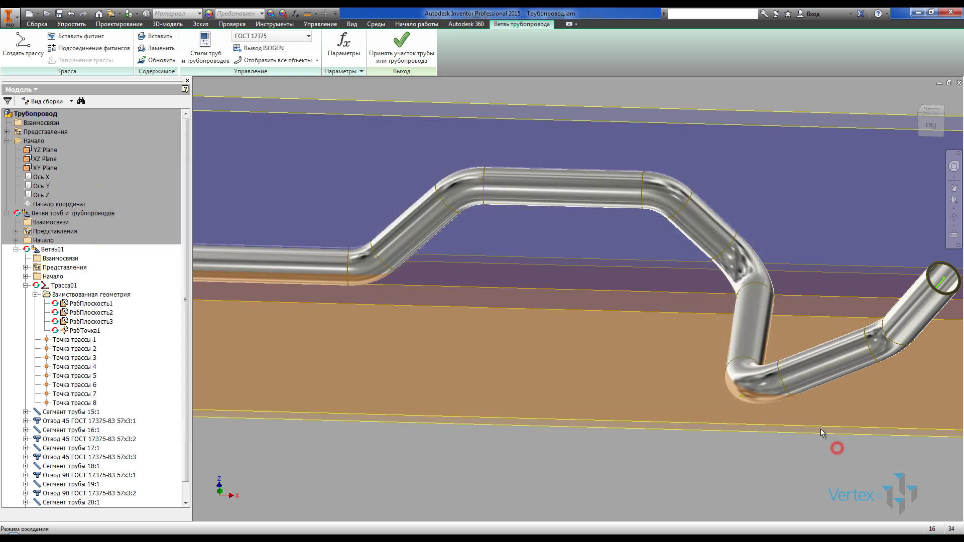
Step: Measure the outer and inner diameters at the open end of the last pipe segment
{"action": "middle_click_drag", "start_coordinate": [688, 343], "coordinate": [707, 249], "text": "shift"}
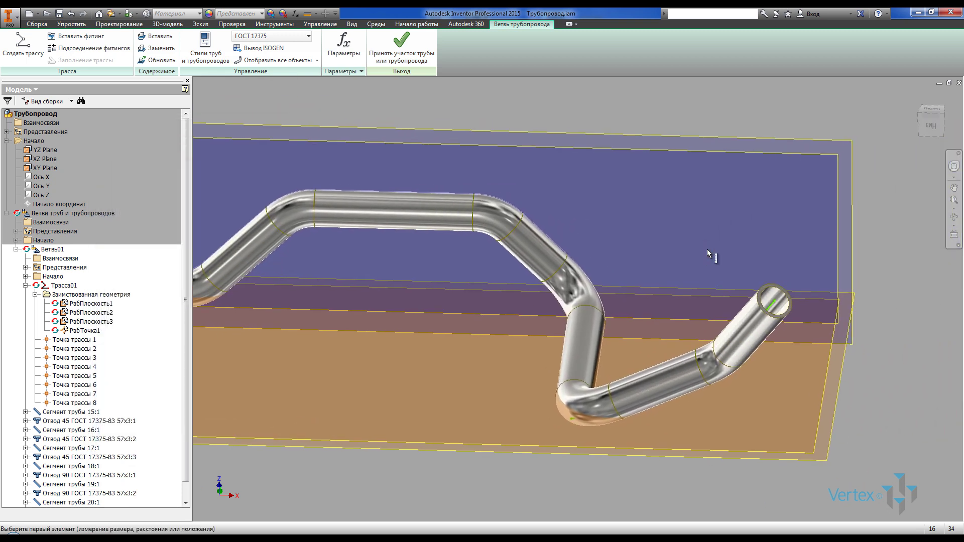
{"action": "key", "text": "m"}
{"action": "scroll", "coordinate": [783, 286], "scroll_direction": "down", "scroll_amount": 4}
{"action": "left_click", "coordinate": [784, 288]}
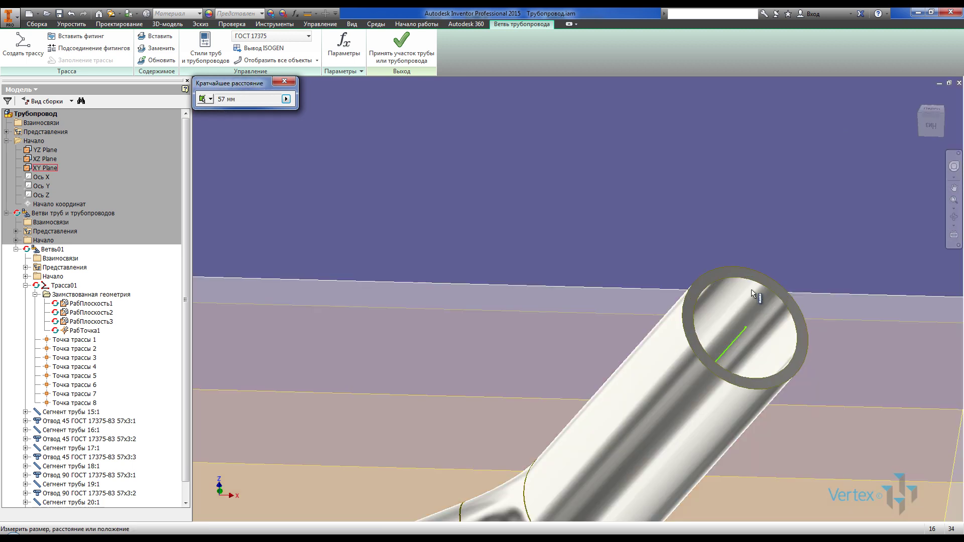
{"action": "scroll", "coordinate": [754, 256], "scroll_direction": "down", "scroll_amount": 5}
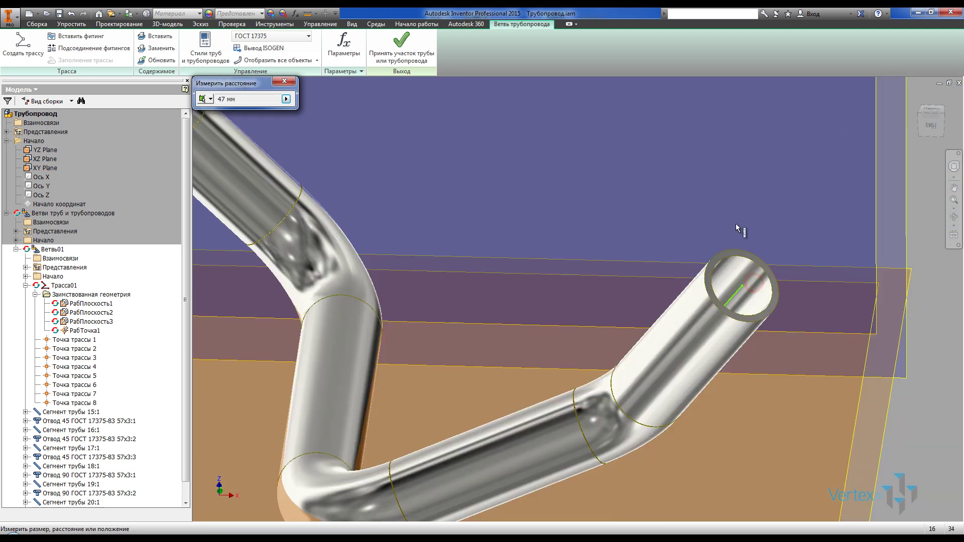
{"action": "key", "text": "Escape"}
{"action": "scroll", "coordinate": [761, 256], "scroll_direction": "down", "scroll_amount": 3}
{"action": "middle_click_drag", "start_coordinate": [557, 269], "coordinate": [523, 286]}
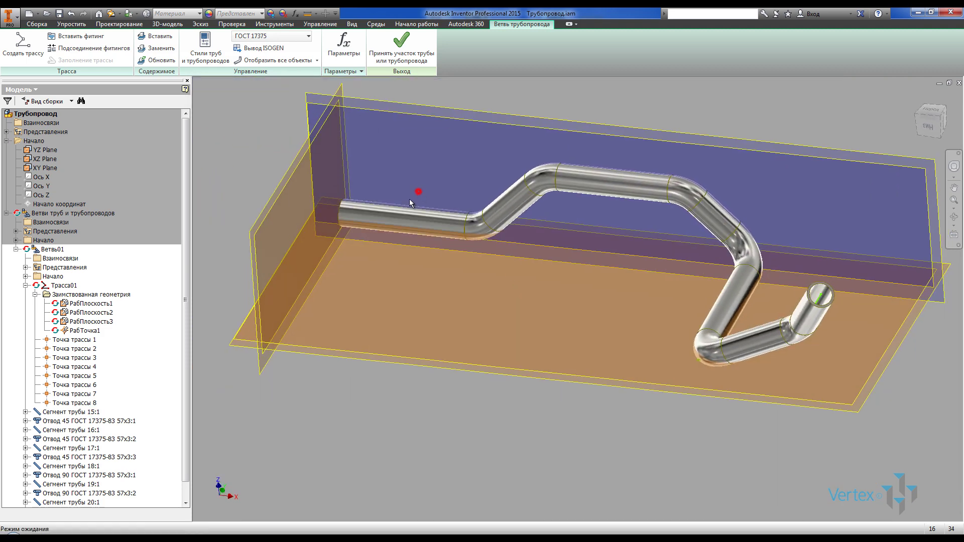
Step: Edit Трасса01 and switch its pipe style to ГОСТ 8946, regenerating the run with threaded fittings
{"action": "double_click", "coordinate": [61, 285]}
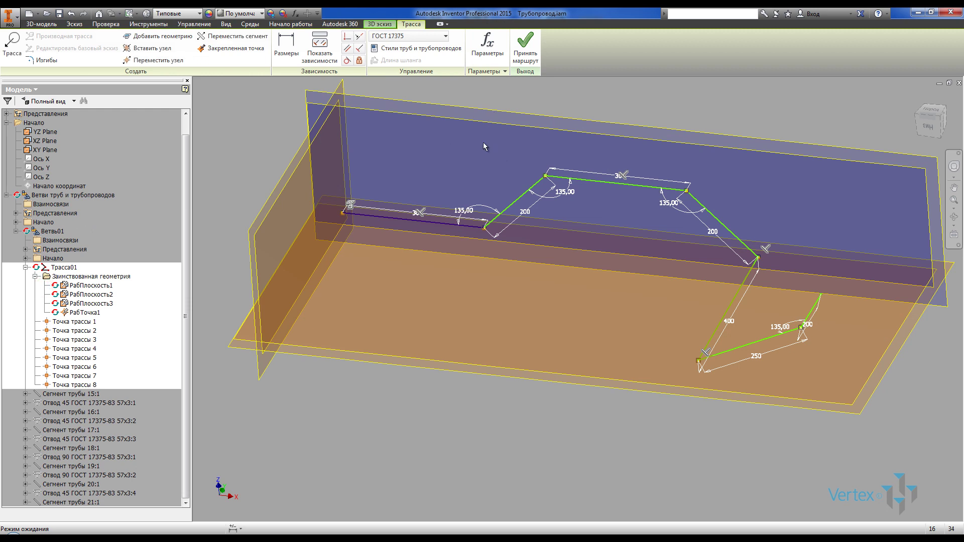
{"action": "left_click", "coordinate": [414, 42]}
{"action": "left_click", "coordinate": [412, 60]}
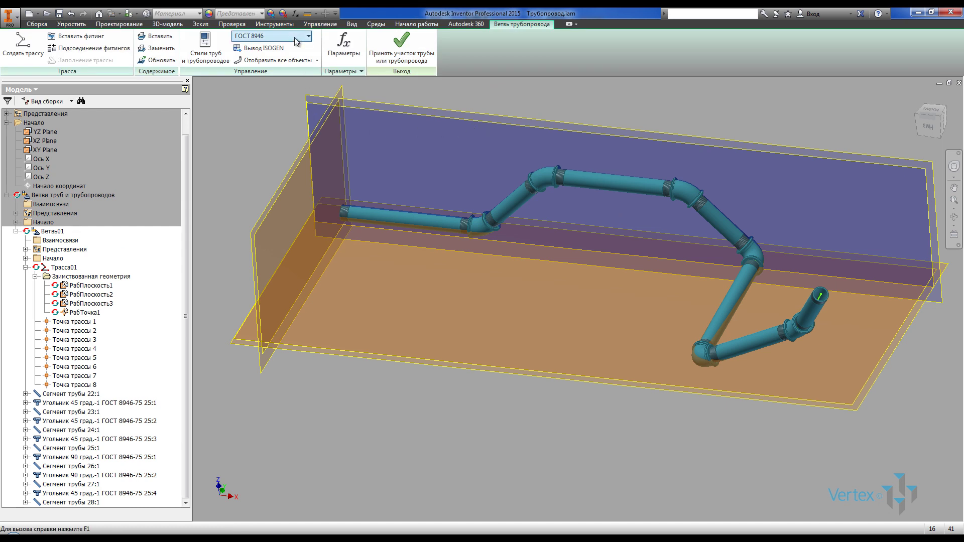
Step: Switch the branch's active pipe style to ГОСТ 17375 and back to ГОСТ 8946
{"action": "left_click", "coordinate": [278, 36]}
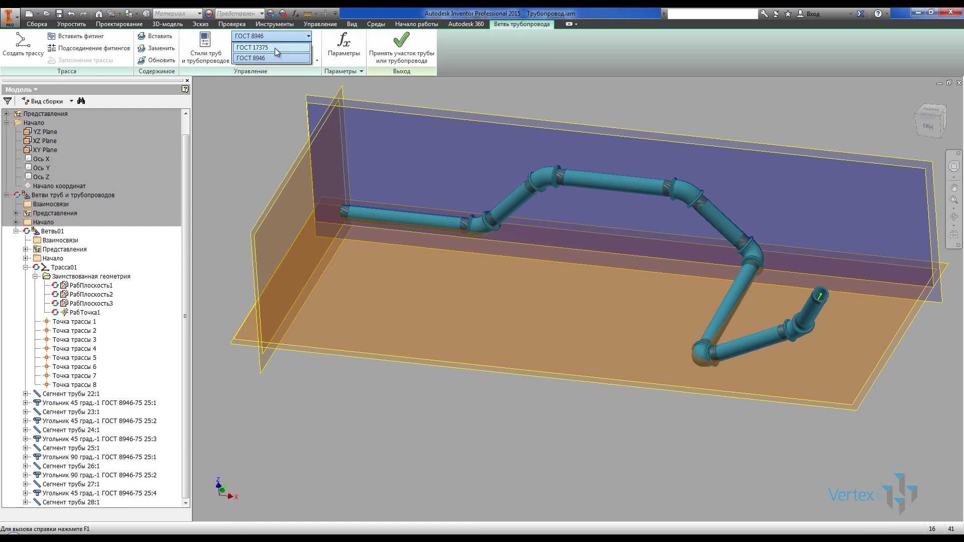
{"action": "left_click", "coordinate": [275, 47]}
{"action": "left_click", "coordinate": [291, 36]}
{"action": "left_click", "coordinate": [285, 58]}
{"action": "left_click", "coordinate": [265, 107]}
Step: Edit Трасса01, assign it the ГОСТ 17375 welded style and accept the route
{"action": "left_click", "coordinate": [64, 267]}
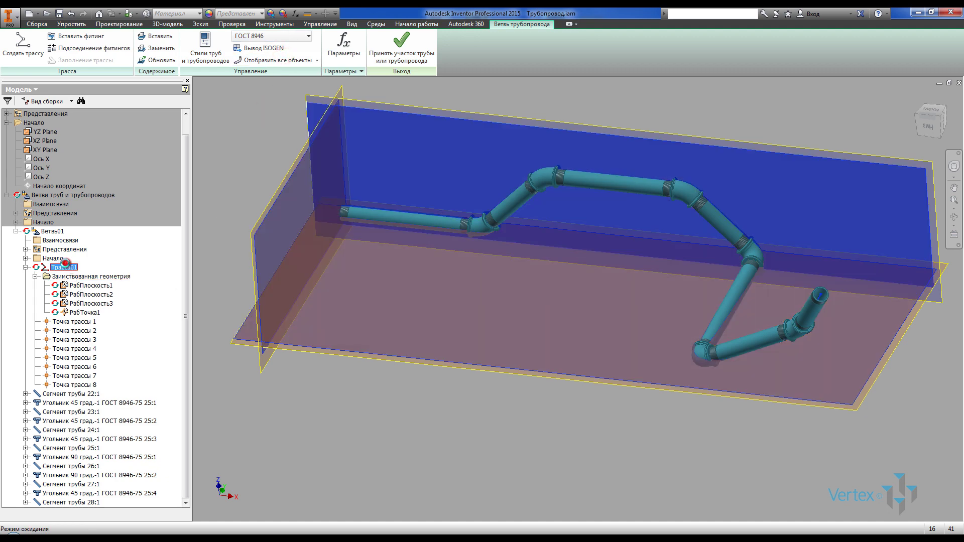
{"action": "double_click", "coordinate": [64, 266]}
{"action": "left_click", "coordinate": [411, 37]}
{"action": "left_click", "coordinate": [401, 47]}
{"action": "left_click", "coordinate": [526, 47]}
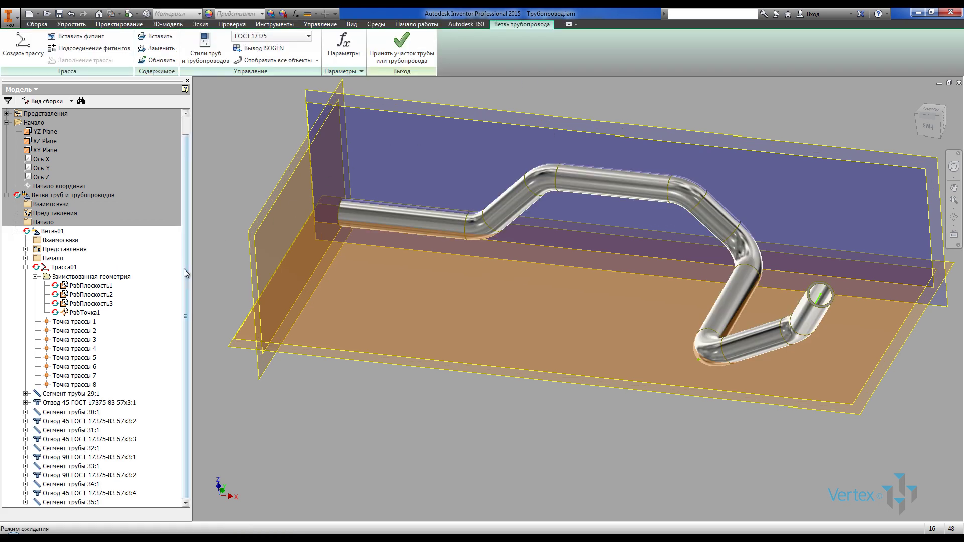
Step: Collapse Трасса01 in the model tree and activate the top-level Трубопровод assembly
{"action": "left_click", "coordinate": [25, 268]}
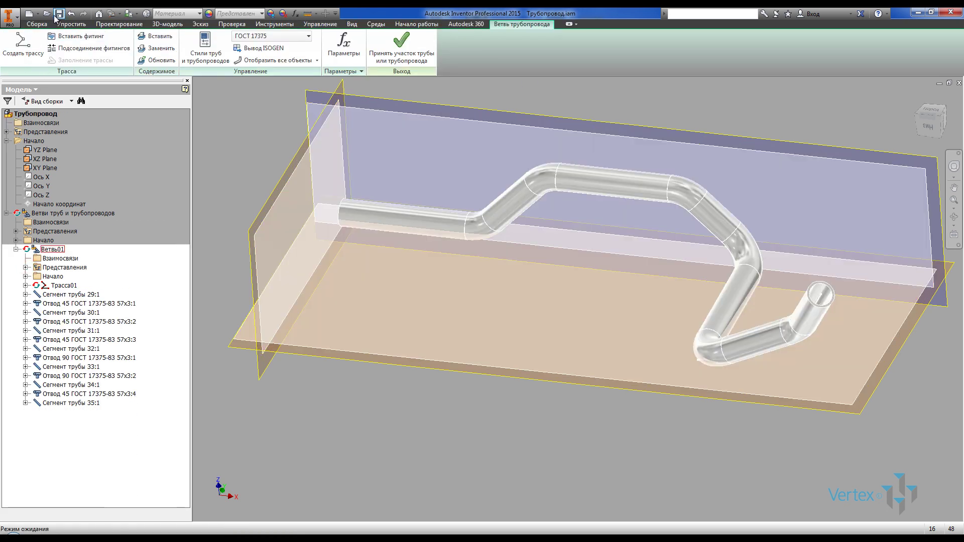
{"action": "double_click", "coordinate": [12, 113]}
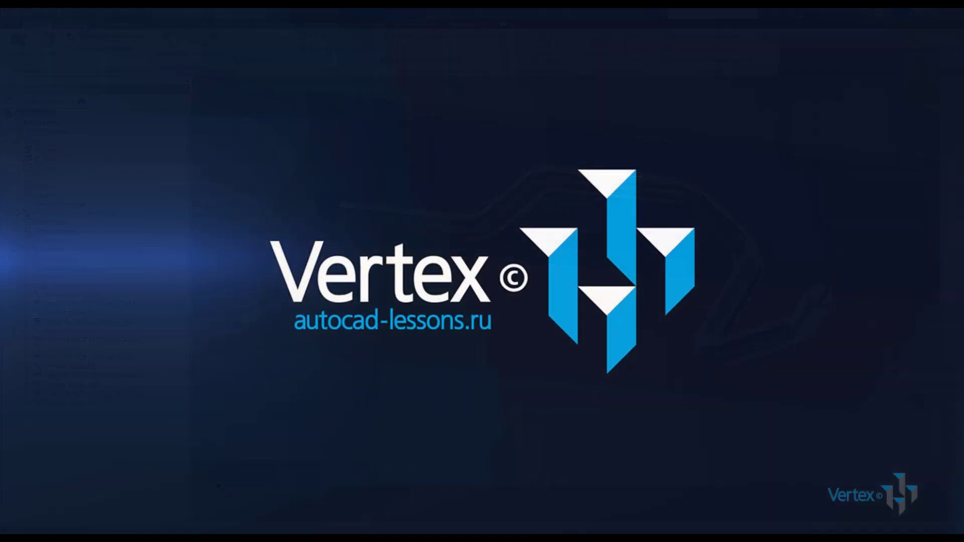